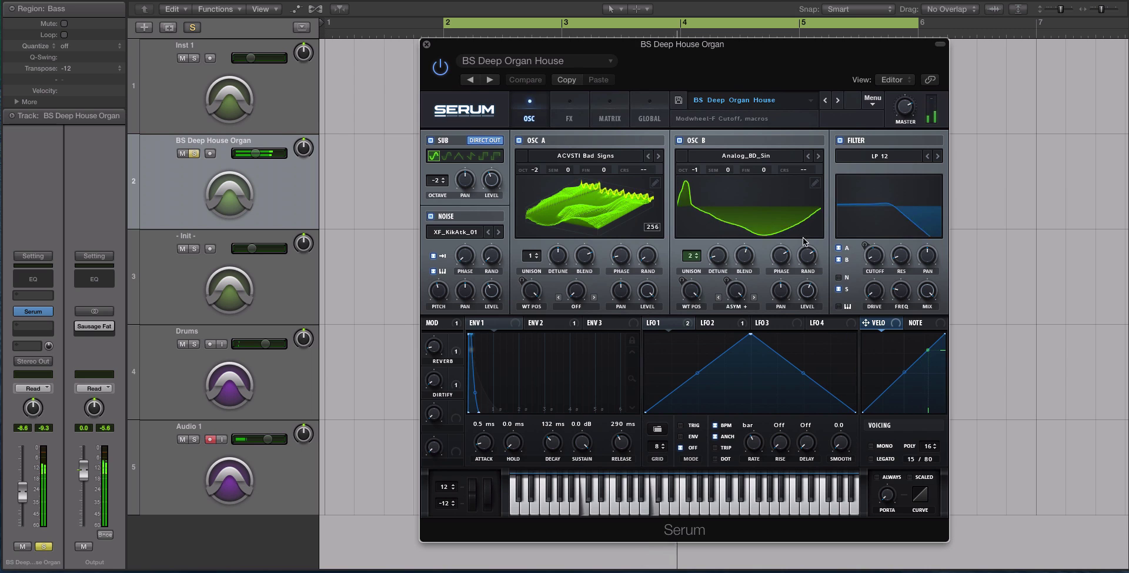
- Adjust the organ bass patch's filter cutoff, unsolo the BS Deep House Organ track and close its Serum window
{"action": "left_click", "coordinate": [871, 249]}
{"action": "mouse_move", "coordinate": [871, 249]}
{"action": "left_mouse_down"}
{"action": "mouse_move", "coordinate": [870, 235]}
{"action": "mouse_move", "coordinate": [871, 250]}
{"action": "left_mouse_up"}
{"action": "left_click", "coordinate": [193, 153]}
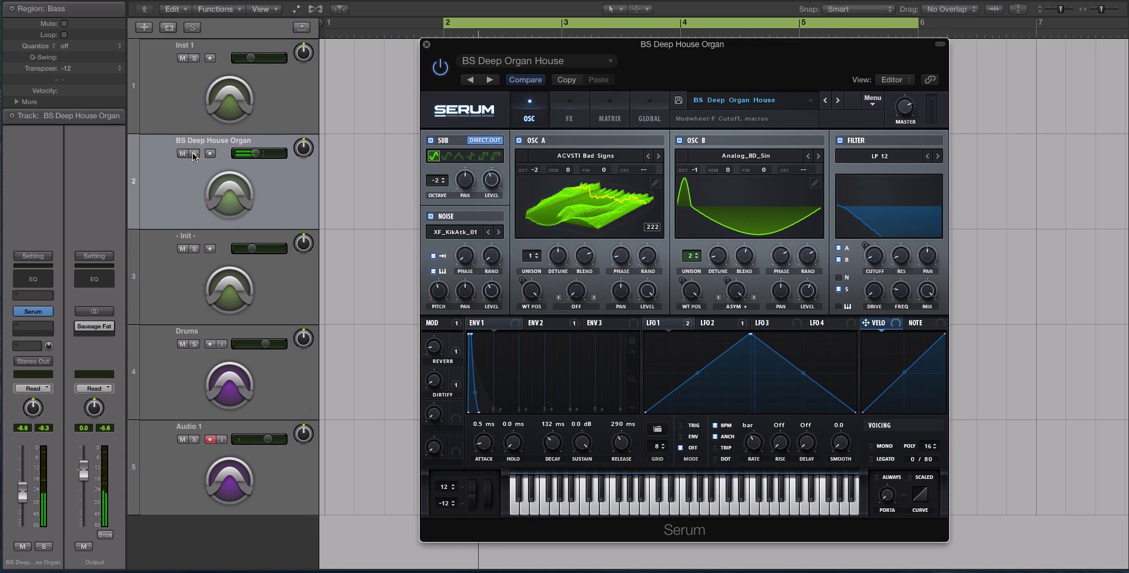
{"action": "left_click", "coordinate": [427, 44]}
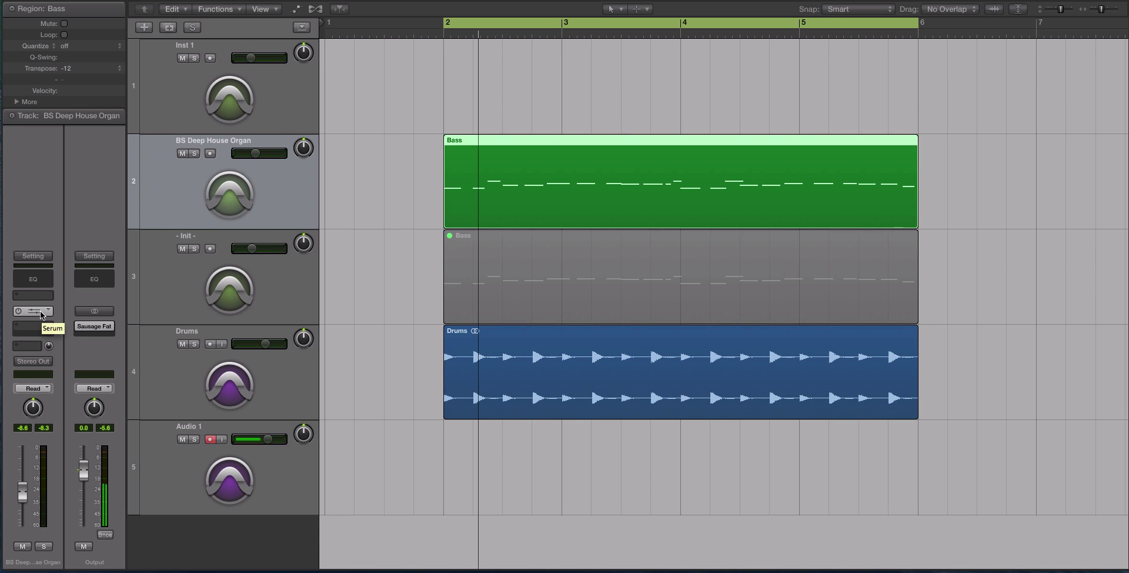
- Mute the BS Deep House Organ track and unmute the - Init - track
{"action": "left_click", "coordinate": [182, 154]}
{"action": "left_click", "coordinate": [179, 254]}
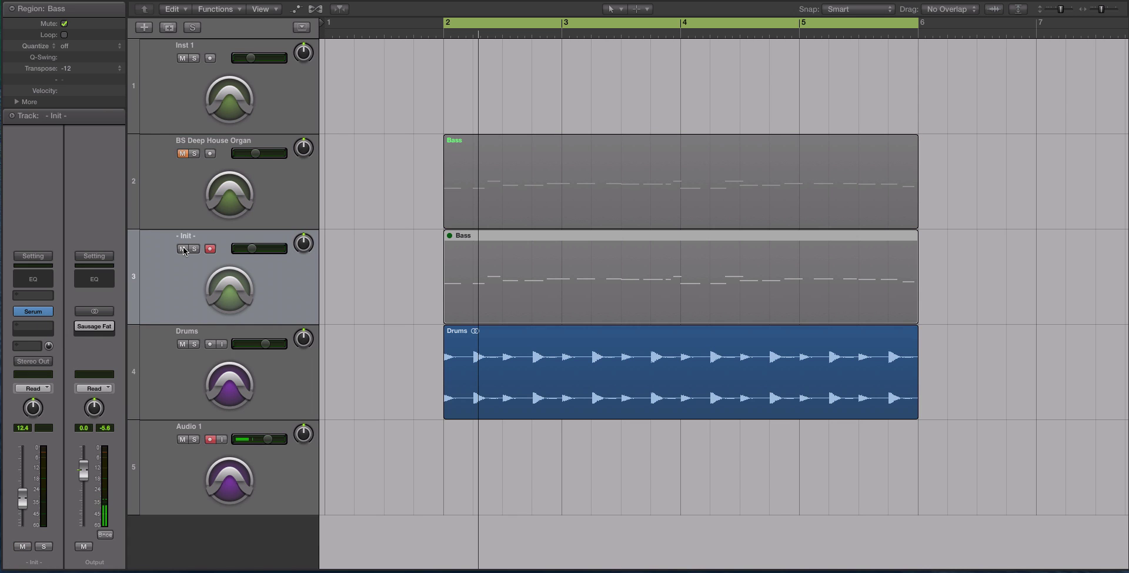
{"action": "left_click", "coordinate": [182, 248]}
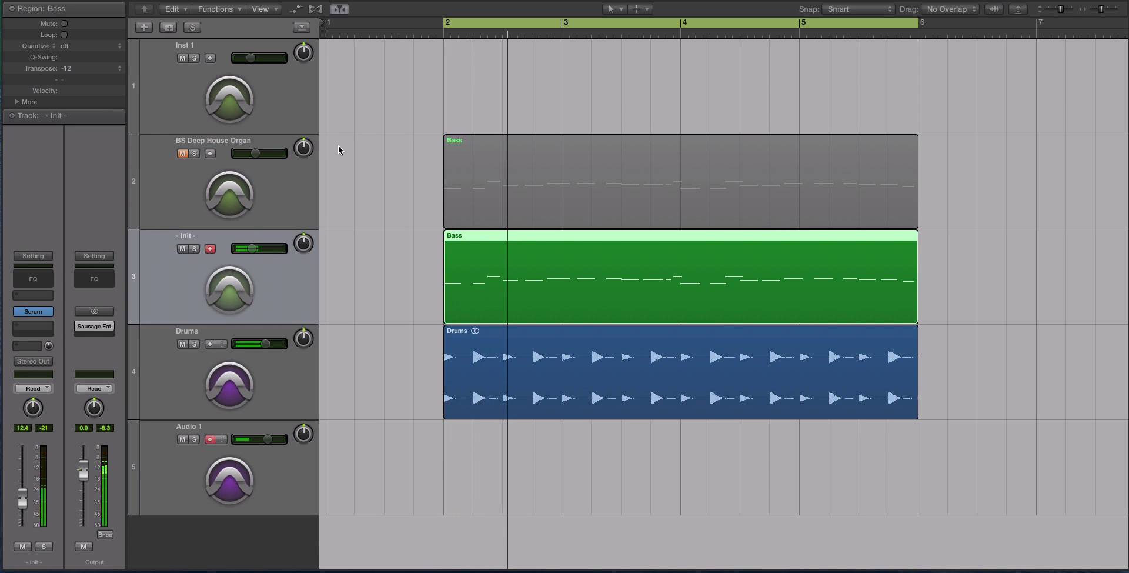
- Remove the transposition from the Bass region on the - Init - track and play it
{"action": "left_click", "coordinate": [121, 68]}
{"action": "left_click", "coordinate": [97, 58]}
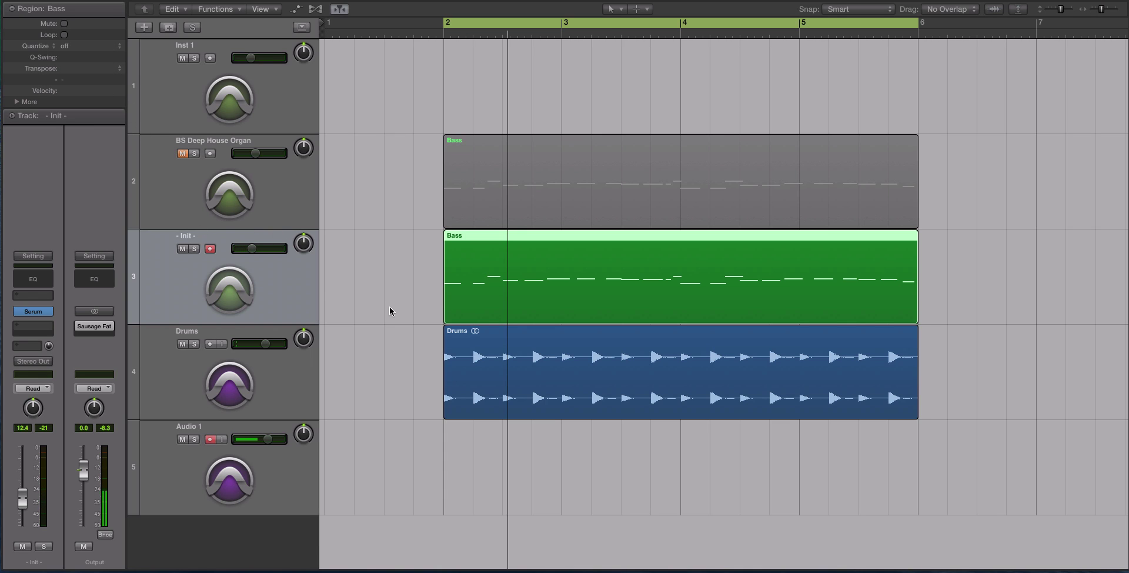
{"action": "left_click", "coordinate": [430, 293]}
{"action": "left_click", "coordinate": [469, 299]}
{"action": "key", "text": "space"}
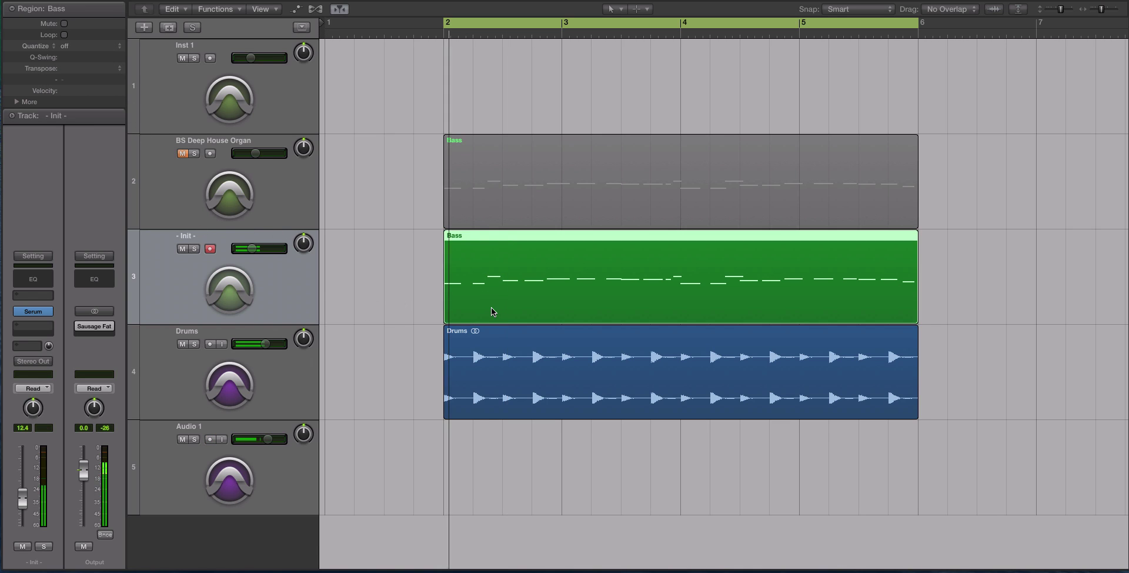
- Set the transposition of the - Init - track's Bass region back to -12
{"action": "left_click", "coordinate": [117, 68]}
{"action": "left_click", "coordinate": [111, 75]}
{"action": "left_click", "coordinate": [117, 69]}
{"action": "left_click", "coordinate": [109, 73]}
{"action": "left_click", "coordinate": [111, 69]}
{"action": "left_click", "coordinate": [108, 79]}
{"action": "left_click", "coordinate": [404, 272]}
{"action": "left_click", "coordinate": [458, 284]}
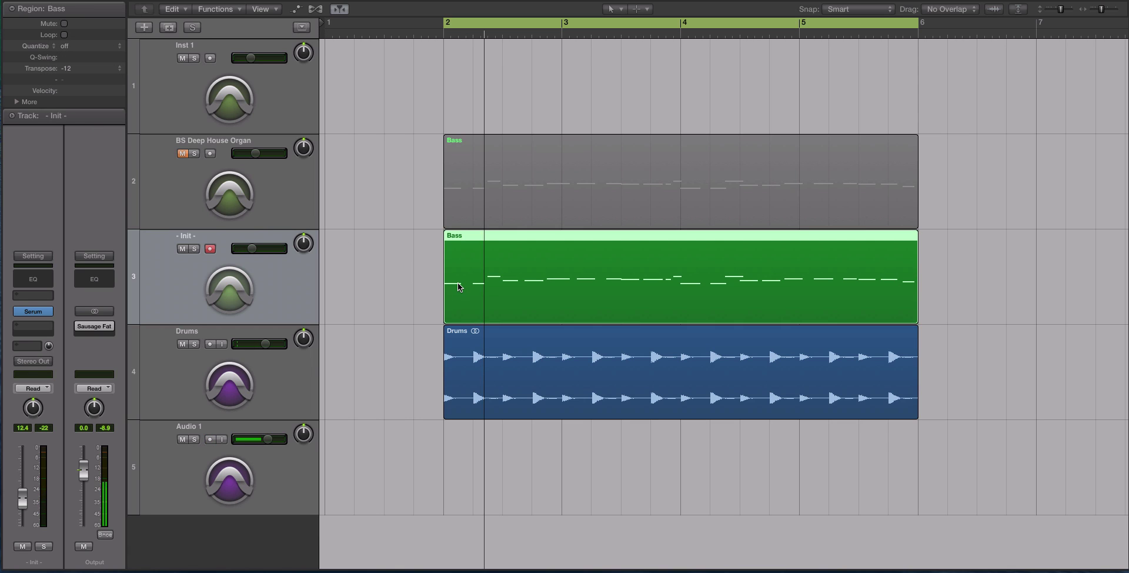
- Open the - Init - track's Bass region in the Piano Roll, inspect its first C3 note and close the editor
{"action": "double_click", "coordinate": [460, 288]}
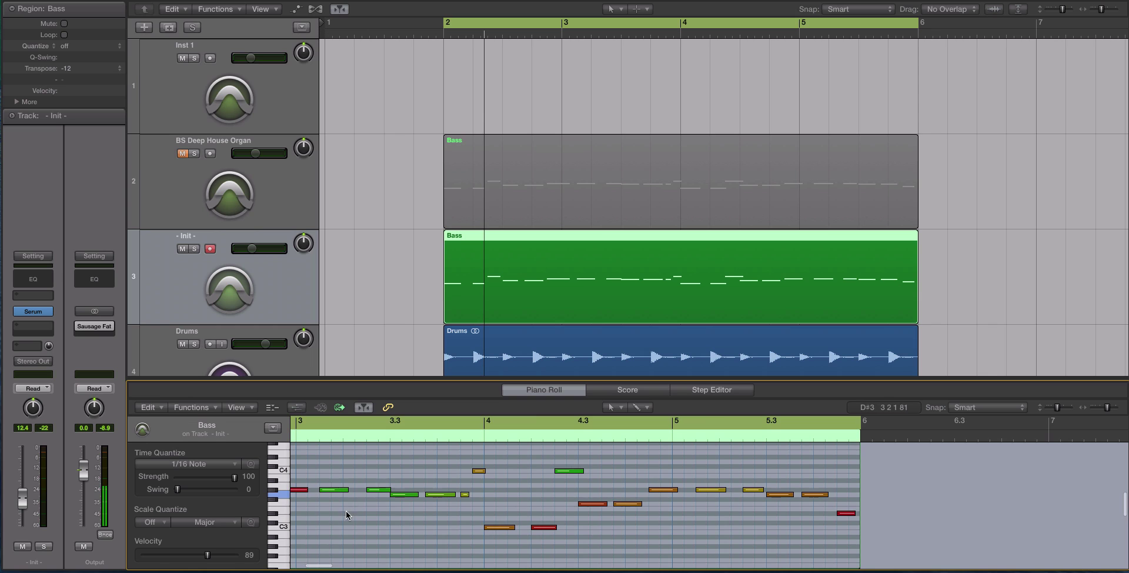
{"action": "left_click", "coordinate": [498, 528]}
{"action": "scroll", "coordinate": [487, 480], "scroll_direction": "down", "scroll_amount": 1}
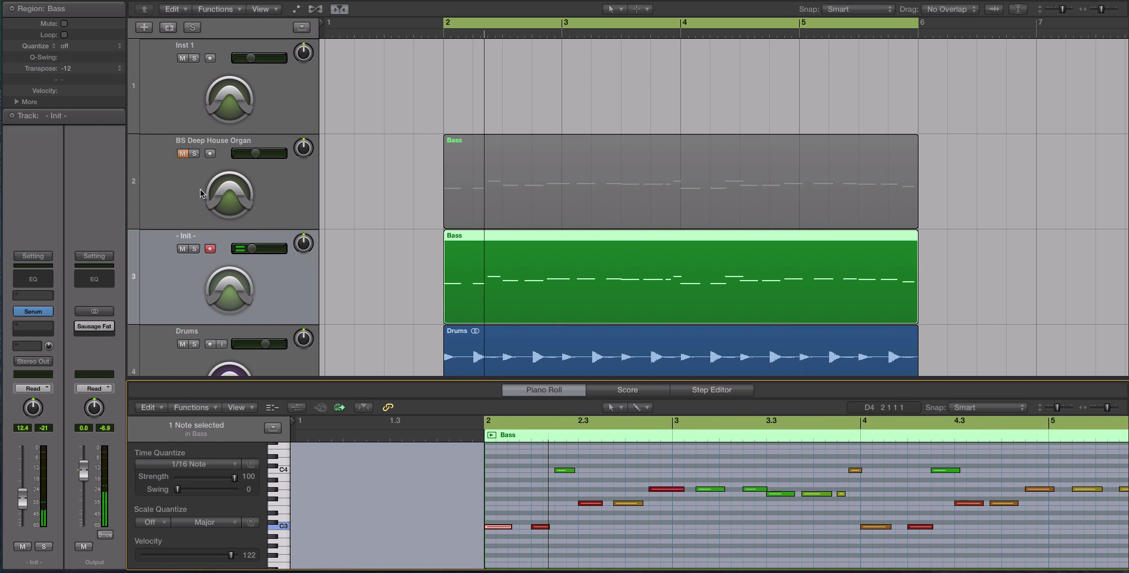
{"action": "key", "text": "p"}
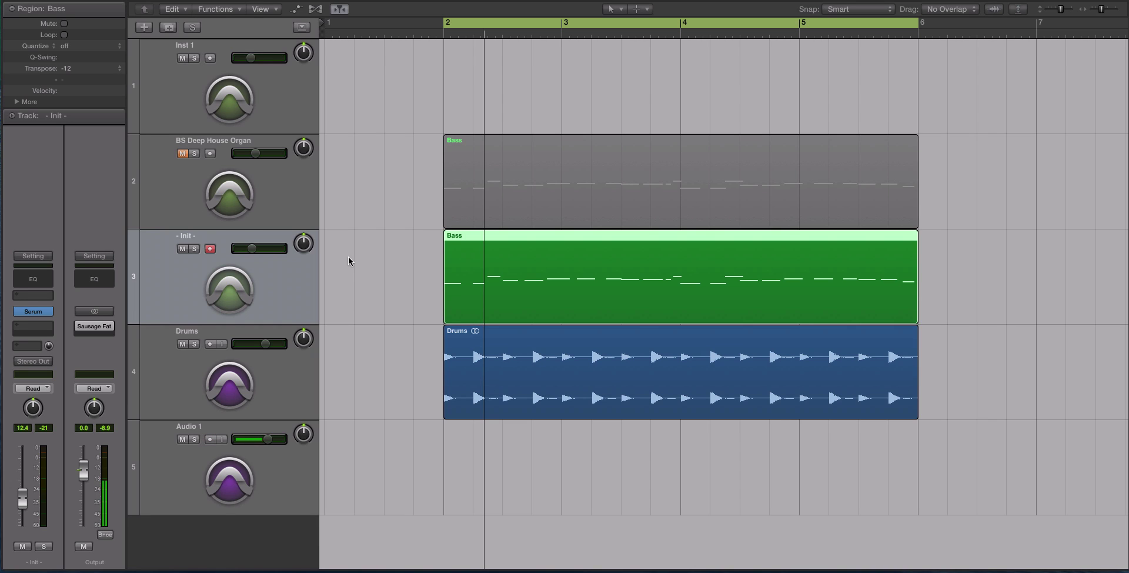
{"action": "left_click", "coordinate": [405, 256]}
{"action": "left_click", "coordinate": [456, 256]}
{"action": "left_click", "coordinate": [397, 275]}
{"action": "left_click", "coordinate": [276, 281]}
{"action": "left_click", "coordinate": [425, 308]}
{"action": "left_click", "coordinate": [489, 306]}
- Open Serum on the - Init - track and turn on the Sub oscillator in place of Osc A
{"action": "left_click", "coordinate": [33, 311]}
{"action": "left_click_drag", "start_coordinate": [591, 78], "coordinate": [420, 24]}
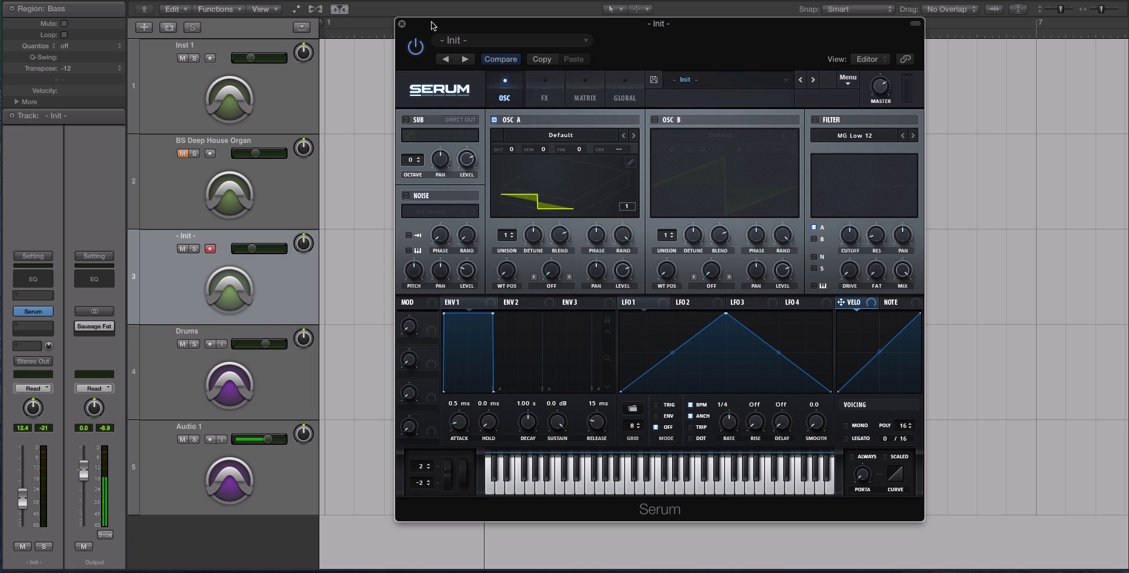
{"action": "left_click", "coordinate": [495, 120]}
{"action": "left_click", "coordinate": [405, 120]}
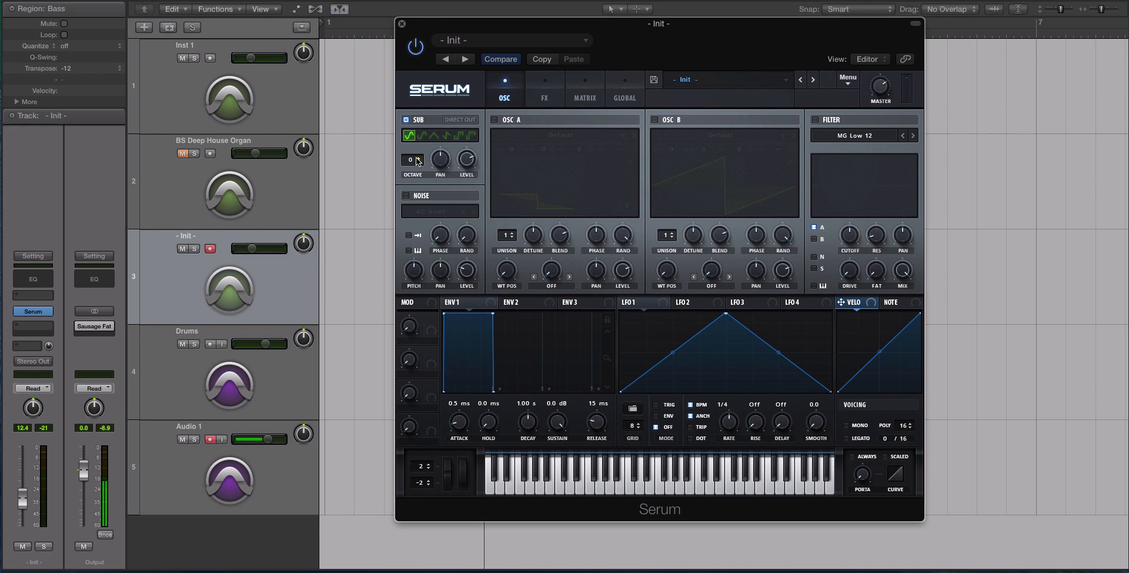
- Set the Sub oscillator's octave to -2, route it through Direct Out and play the bass line
{"action": "left_click_drag", "start_coordinate": [411, 159], "coordinate": [413, 174]}
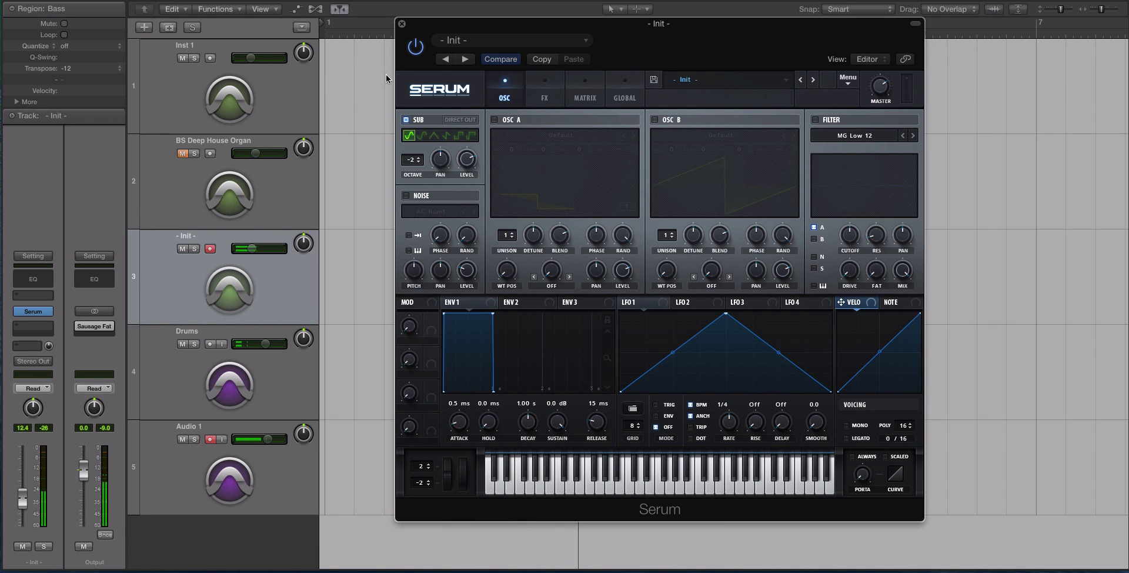
{"action": "left_click", "coordinate": [464, 121]}
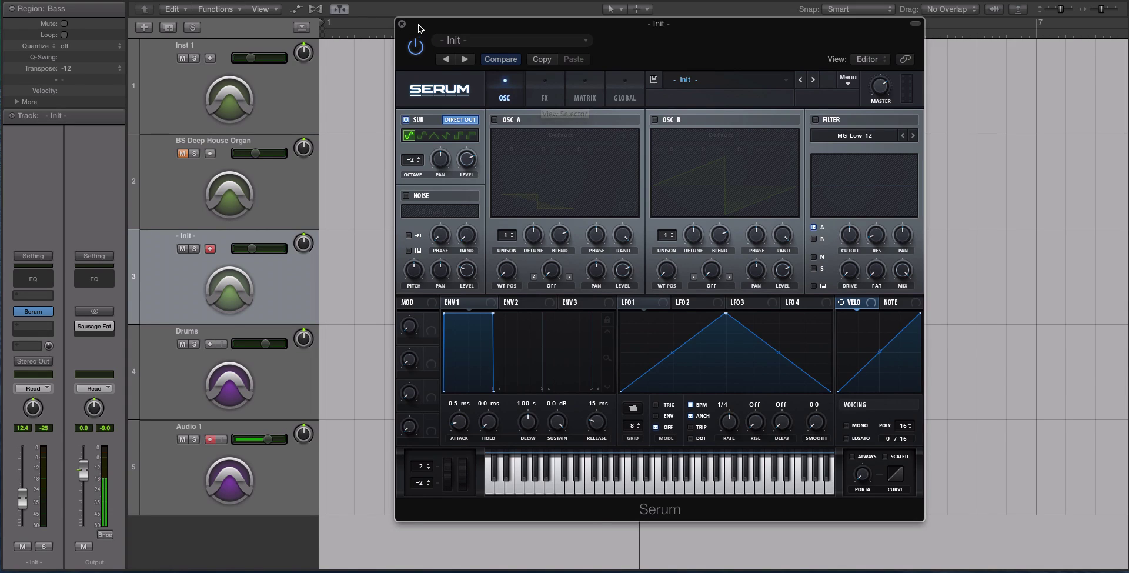
{"action": "left_click_drag", "start_coordinate": [421, 28], "coordinate": [509, 18]}
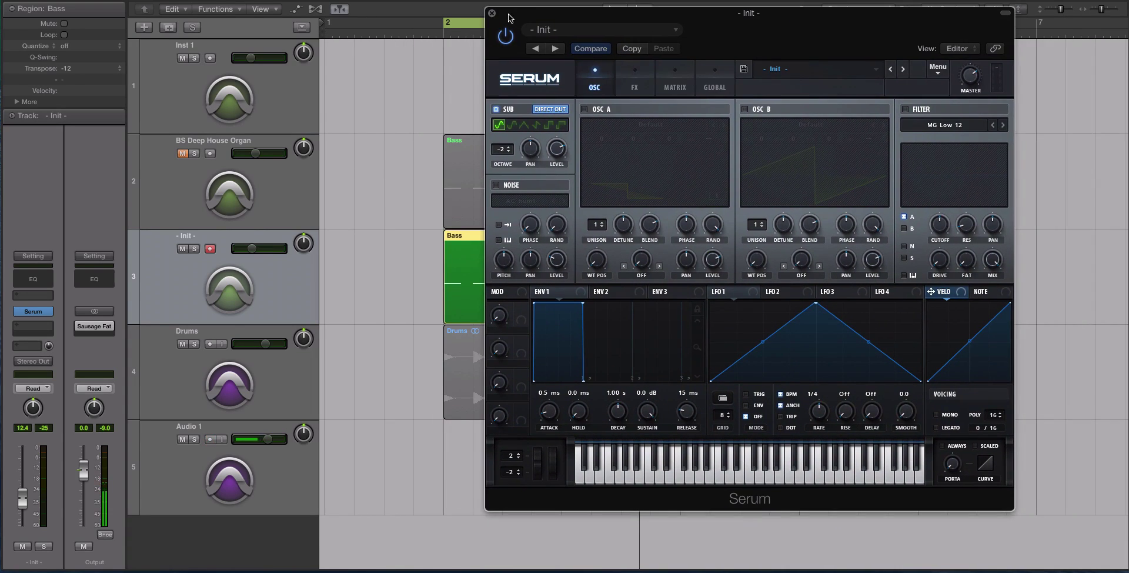
{"action": "key", "text": "space"}
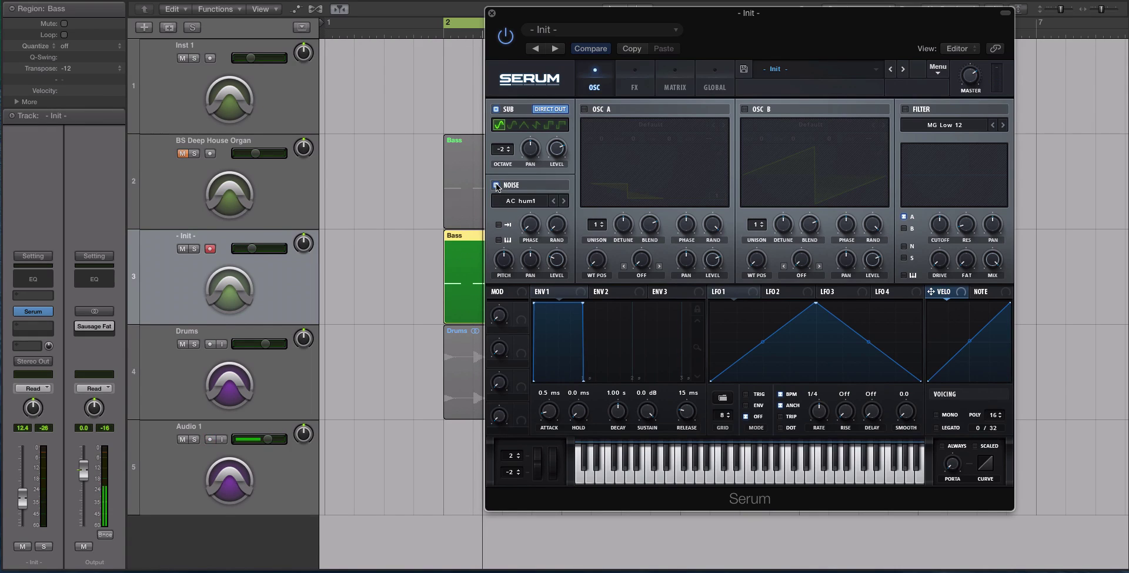
- Turn on the Noise oscillator with the XF_KikAtk_01 sample from Attacks_Kick, and switch off the Sub to isolate it
{"action": "left_click", "coordinate": [496, 186]}
{"action": "left_click", "coordinate": [518, 200]}
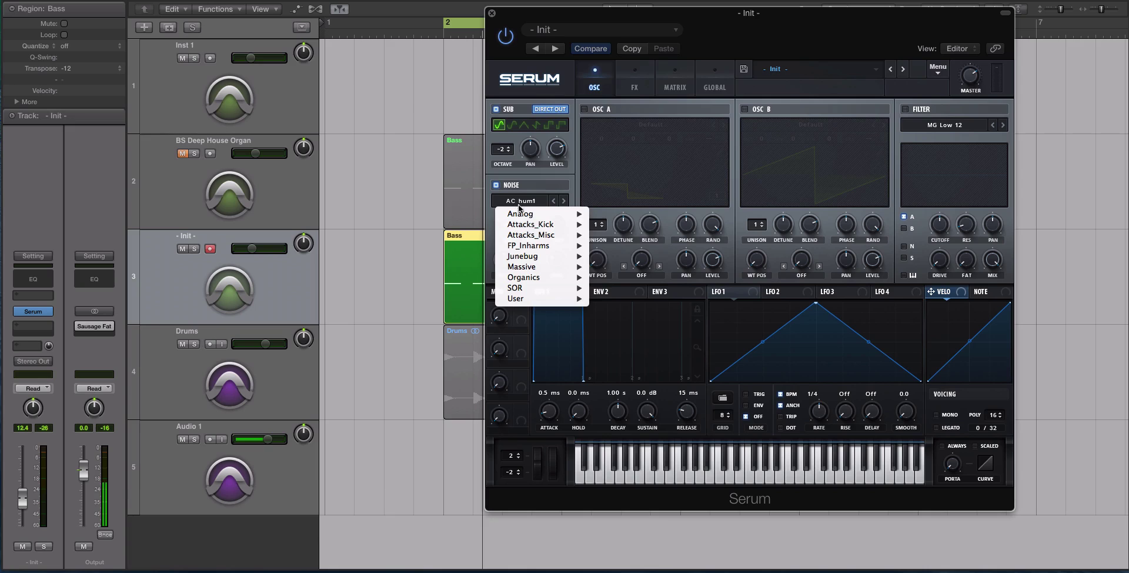
{"action": "mouse_move", "coordinate": [534, 225]}
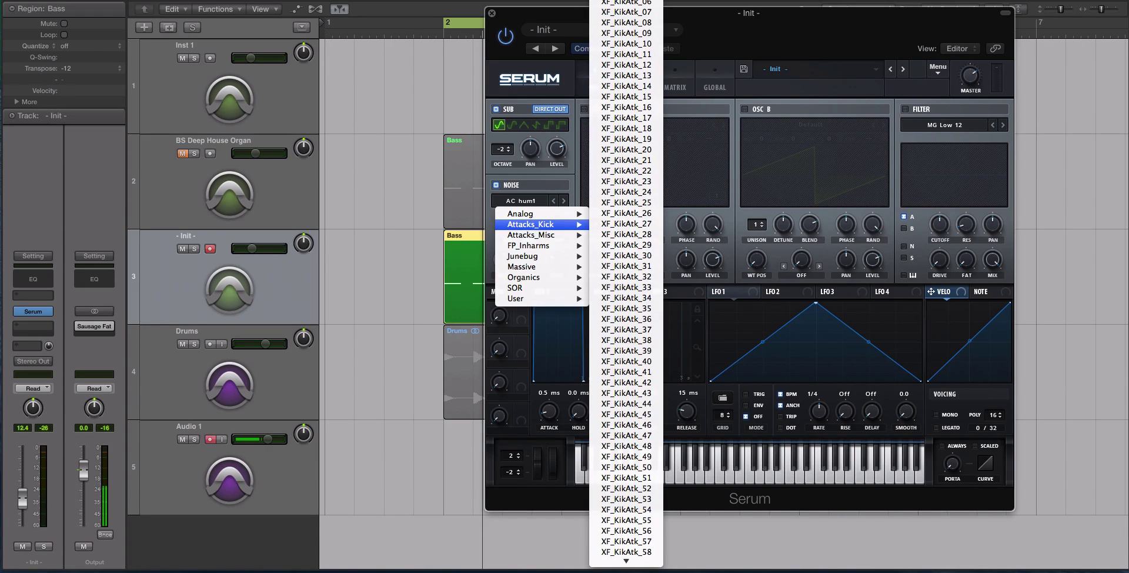
{"action": "left_click", "coordinate": [624, 1]}
{"action": "left_click", "coordinate": [497, 109]}
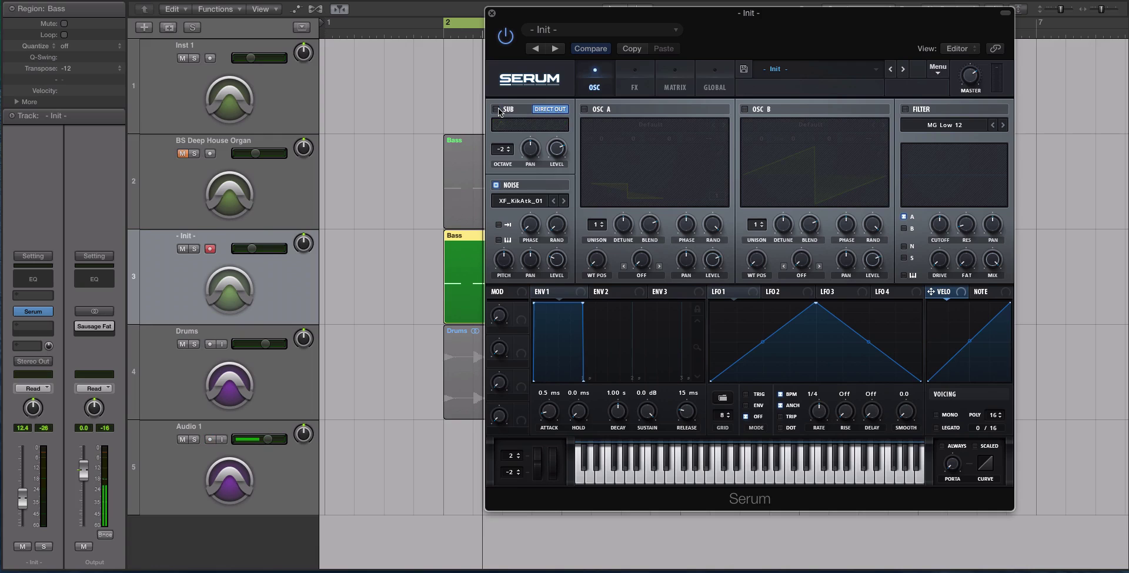
- Enable one-shot playback and keyboard tracking for the Noise oscillator, and raise the - Init - track's volume
{"action": "left_click", "coordinate": [499, 225]}
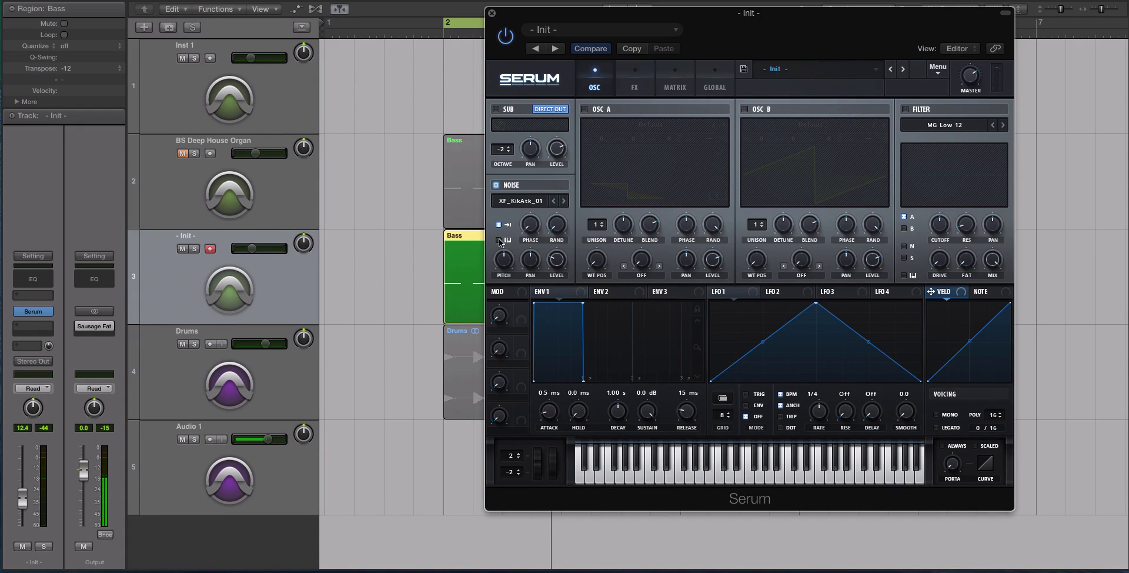
{"action": "left_click", "coordinate": [499, 240]}
{"action": "key", "text": "space"}
{"action": "mouse_move", "coordinate": [251, 248]}
{"action": "left_mouse_down"}
{"action": "mouse_move", "coordinate": [266, 248]}
{"action": "mouse_move", "coordinate": [254, 253]}
{"action": "left_mouse_up"}
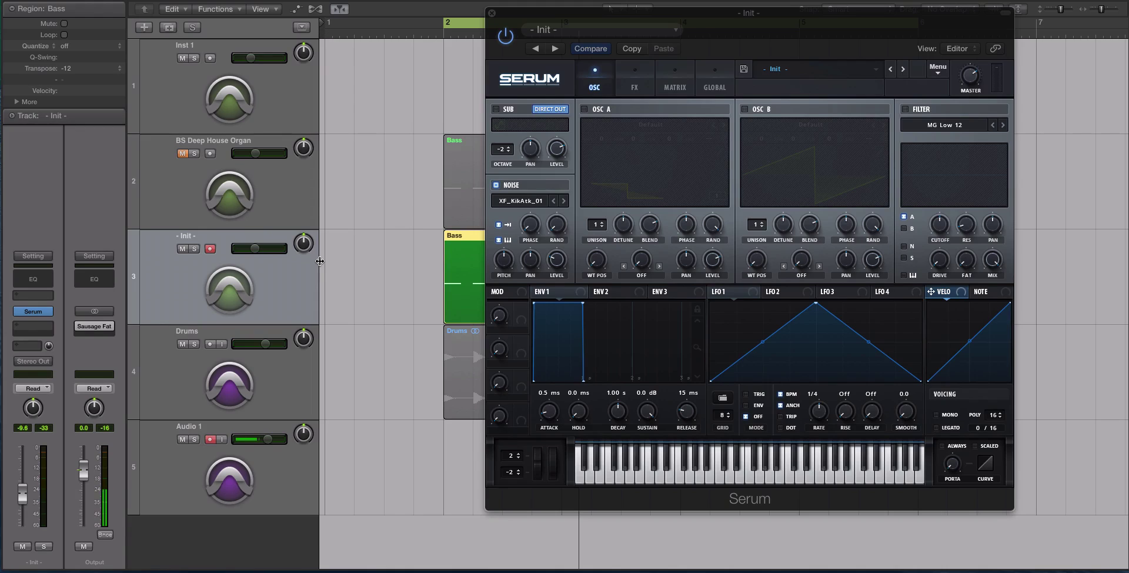
- Adjust the Noise oscillator's pitch and audition the kick attack
{"action": "left_click", "coordinate": [507, 262]}
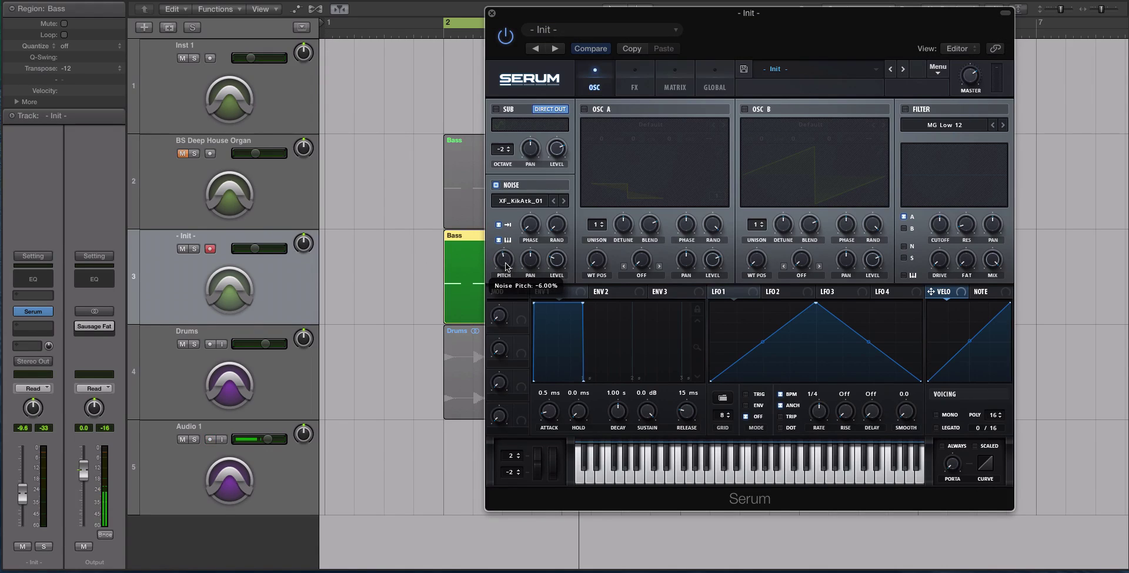
{"action": "left_click_drag", "start_coordinate": [507, 266], "coordinate": [506, 267]}
{"action": "key", "text": "space"}
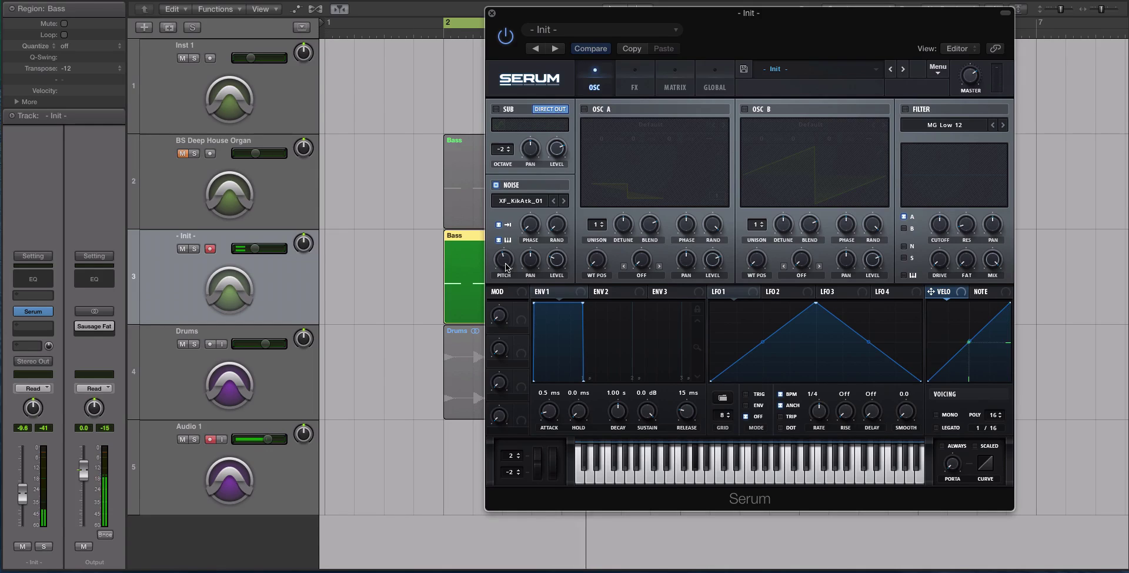
- Turn the Sub oscillator back on and balance its level against the Noise oscillator's level
{"action": "left_click", "coordinate": [495, 109]}
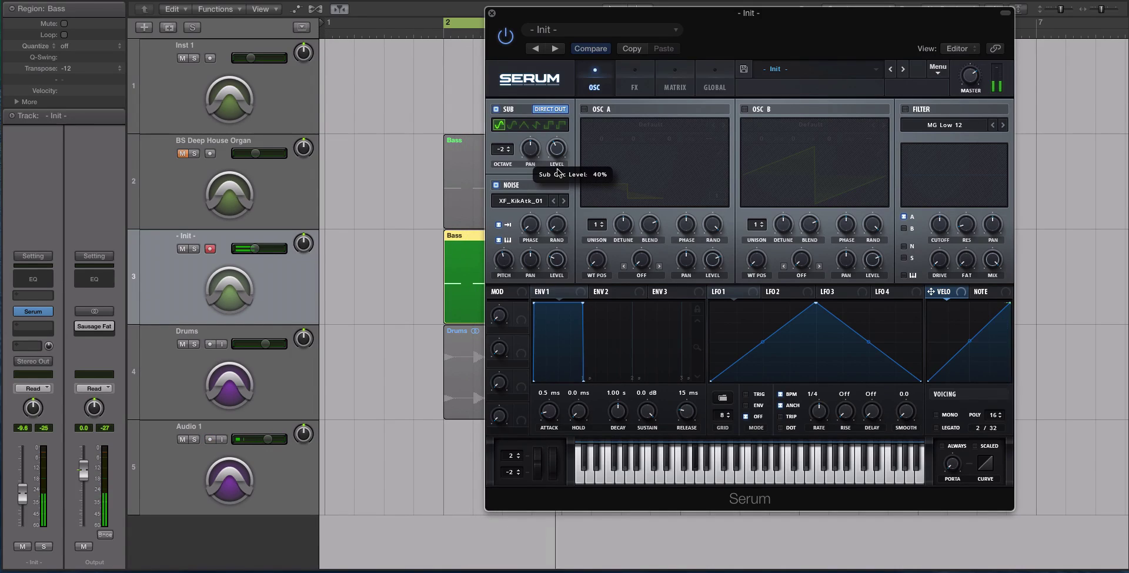
{"action": "left_click_drag", "start_coordinate": [557, 173], "coordinate": [559, 134]}
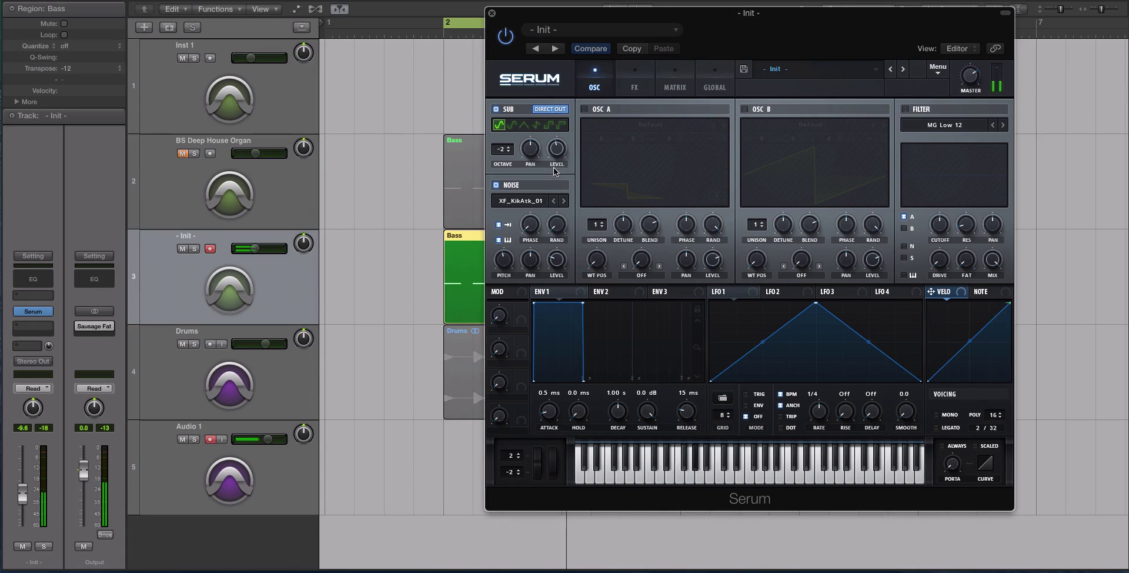
{"action": "mouse_move", "coordinate": [556, 157]}
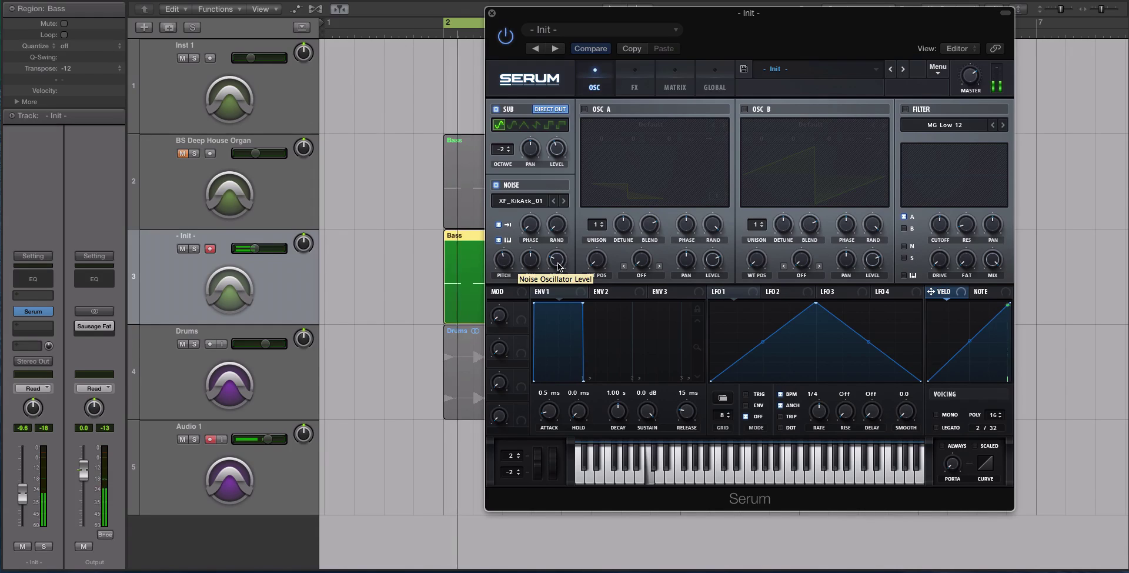
{"action": "mouse_move", "coordinate": [556, 265]}
{"action": "left_mouse_down"}
{"action": "mouse_move", "coordinate": [558, 245]}
{"action": "mouse_move", "coordinate": [559, 256]}
{"action": "left_mouse_up"}
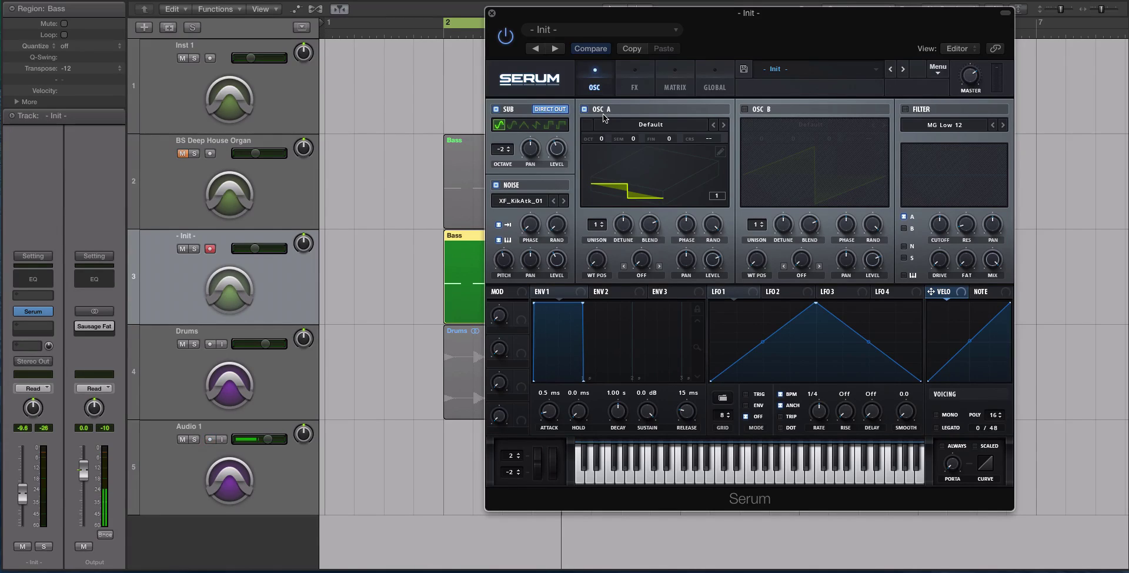
- Load the ACVSTI Bad Signs wavetable into Osc A and switch off the Sub and Noise oscillators to isolate it
{"action": "left_click", "coordinate": [643, 124]}
{"action": "mouse_move", "coordinate": [650, 139]}
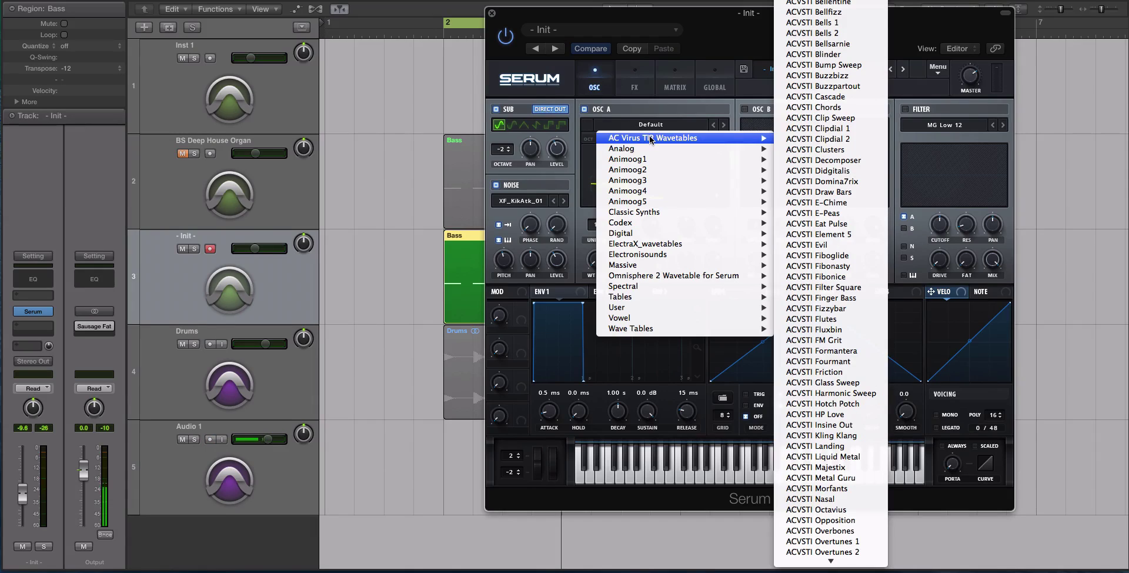
{"action": "left_click", "coordinate": [832, 42]}
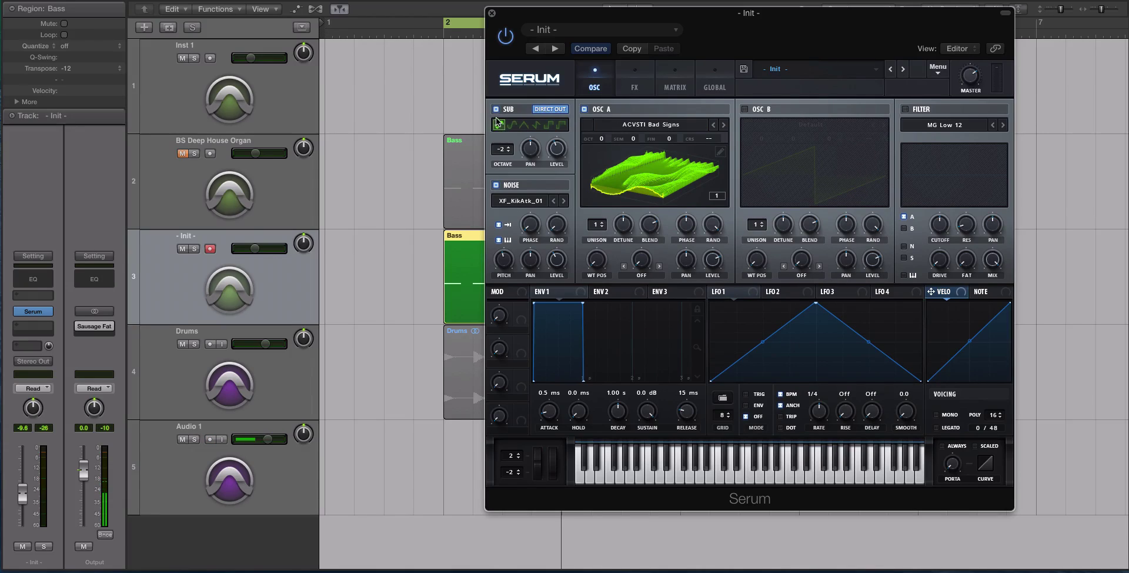
{"action": "left_click", "coordinate": [496, 110]}
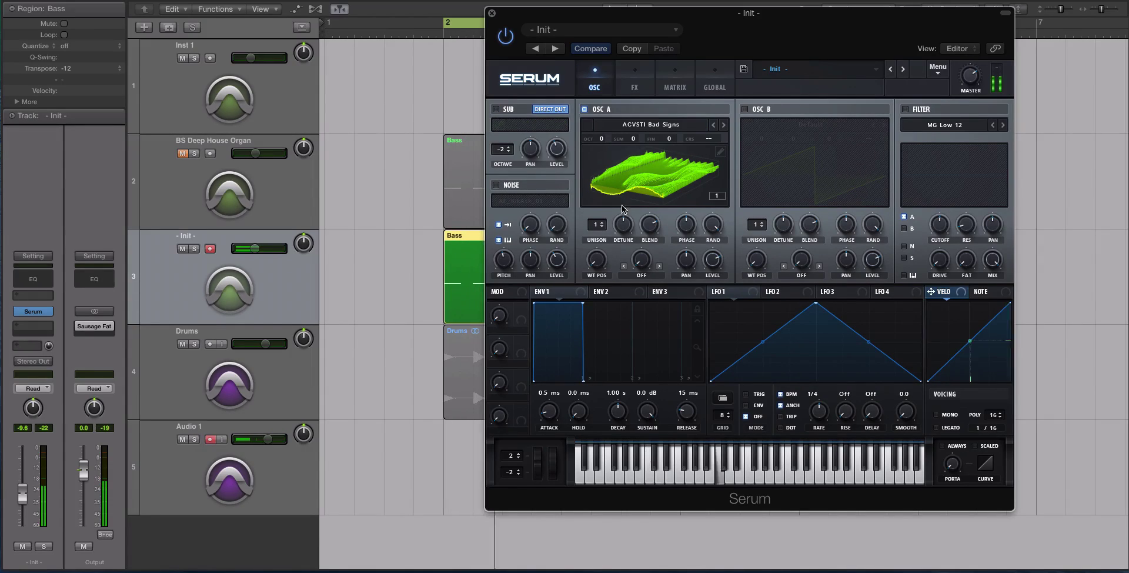
- Set Osc A's octave to -2 and its wavetable position to 242, and check the waveform in the 2D view
{"action": "left_click_drag", "start_coordinate": [600, 267], "coordinate": [593, 259]}
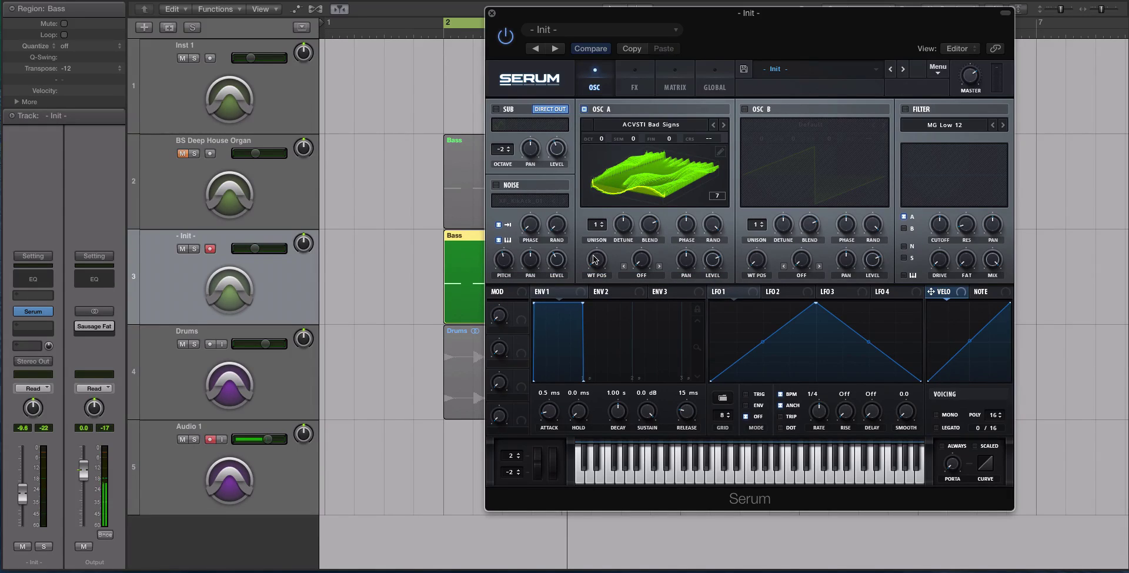
{"action": "left_click_drag", "start_coordinate": [593, 255], "coordinate": [606, 114]}
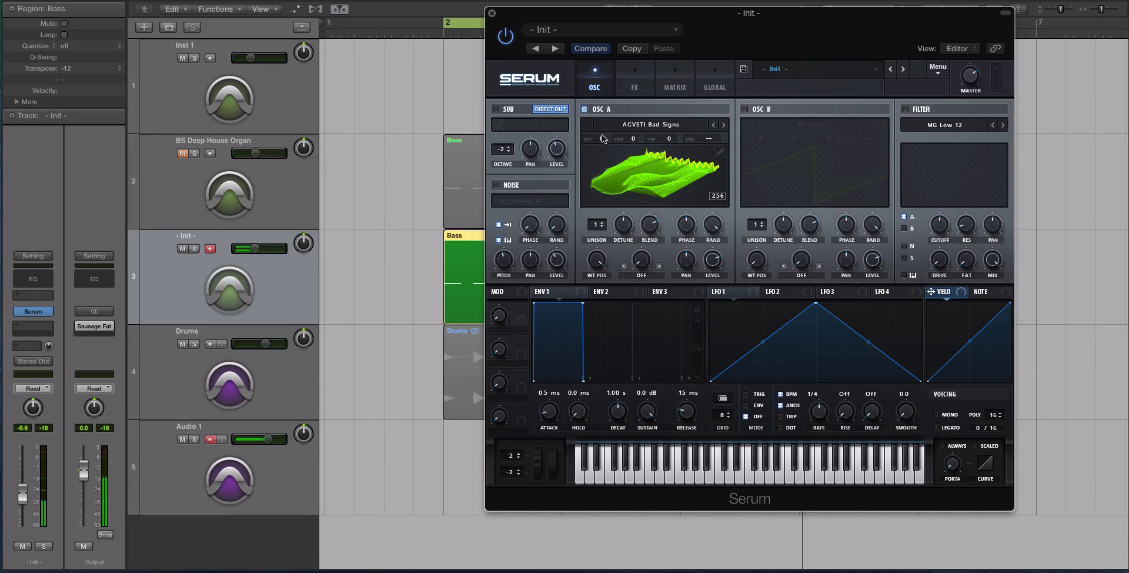
{"action": "left_click_drag", "start_coordinate": [601, 134], "coordinate": [602, 166]}
{"action": "left_click_drag", "start_coordinate": [597, 265], "coordinate": [597, 275]}
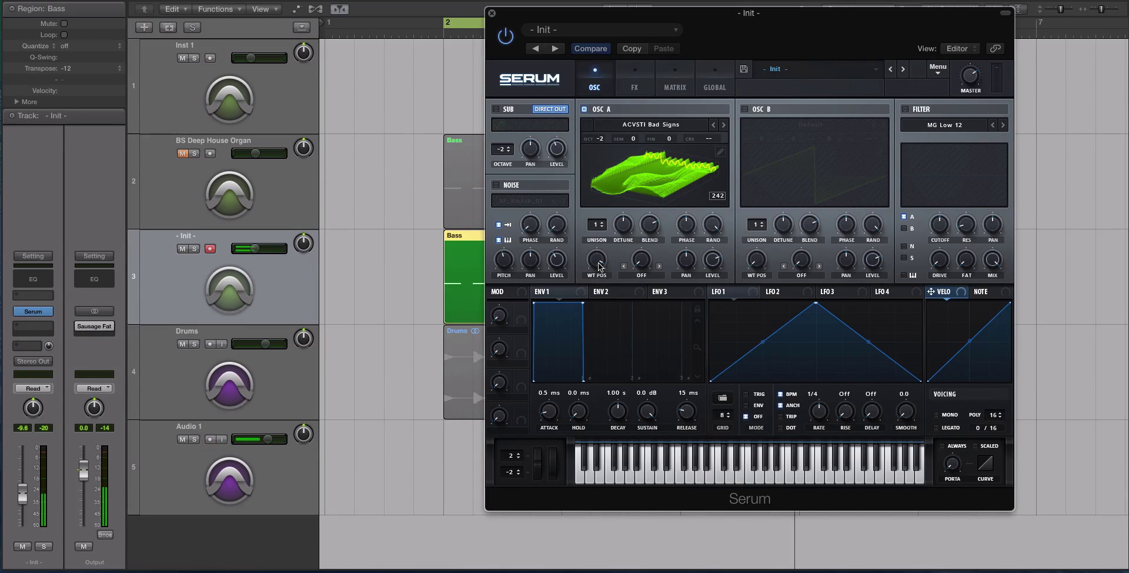
{"action": "left_click", "coordinate": [677, 162]}
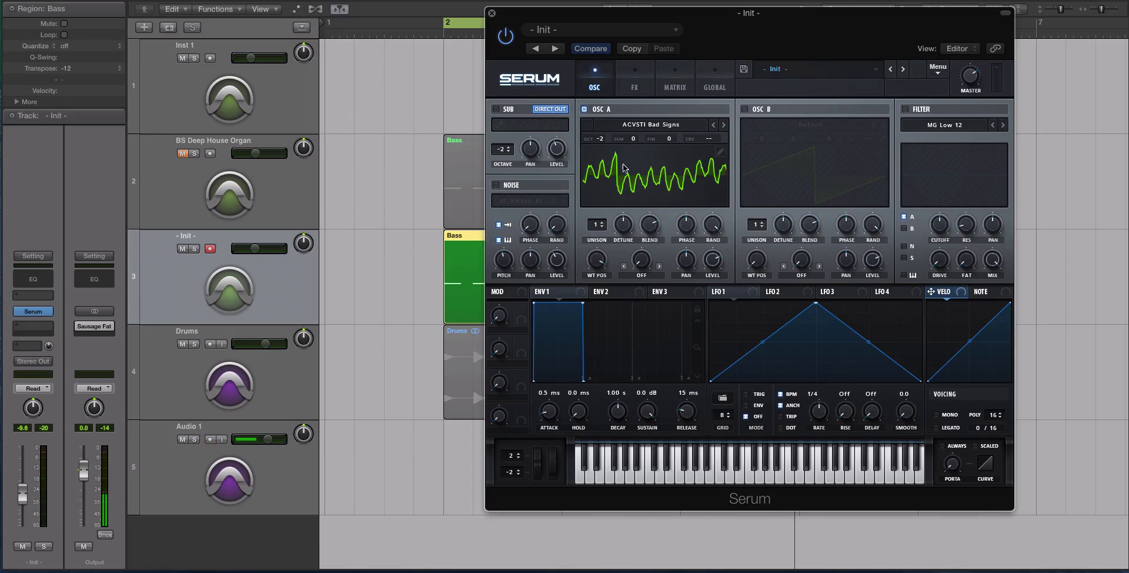
{"action": "left_click", "coordinate": [701, 157]}
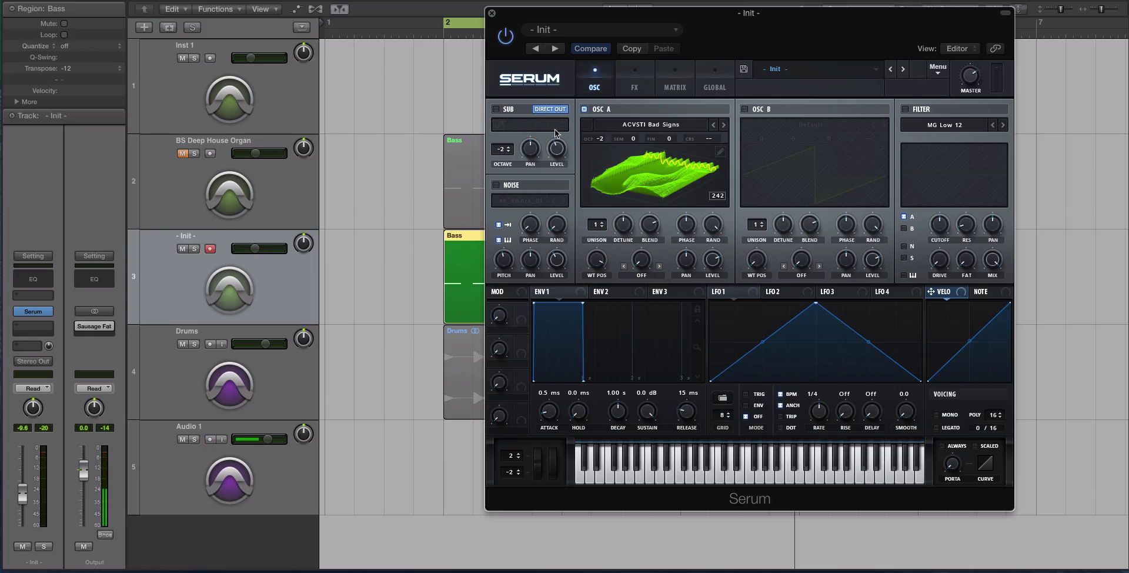
- Turn the Noise and Sub oscillators back on, and enable Osc B with the Analog_BD_Sin wavetable
{"action": "left_click", "coordinate": [495, 184]}
{"action": "left_click", "coordinate": [494, 109]}
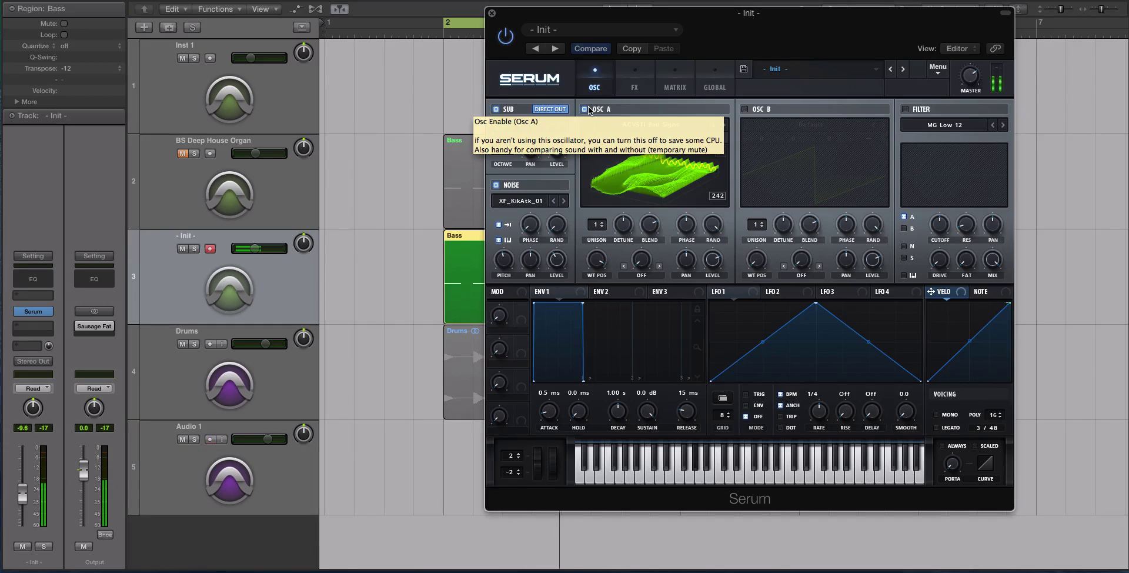
{"action": "left_click", "coordinate": [744, 108]}
{"action": "left_click", "coordinate": [801, 130]}
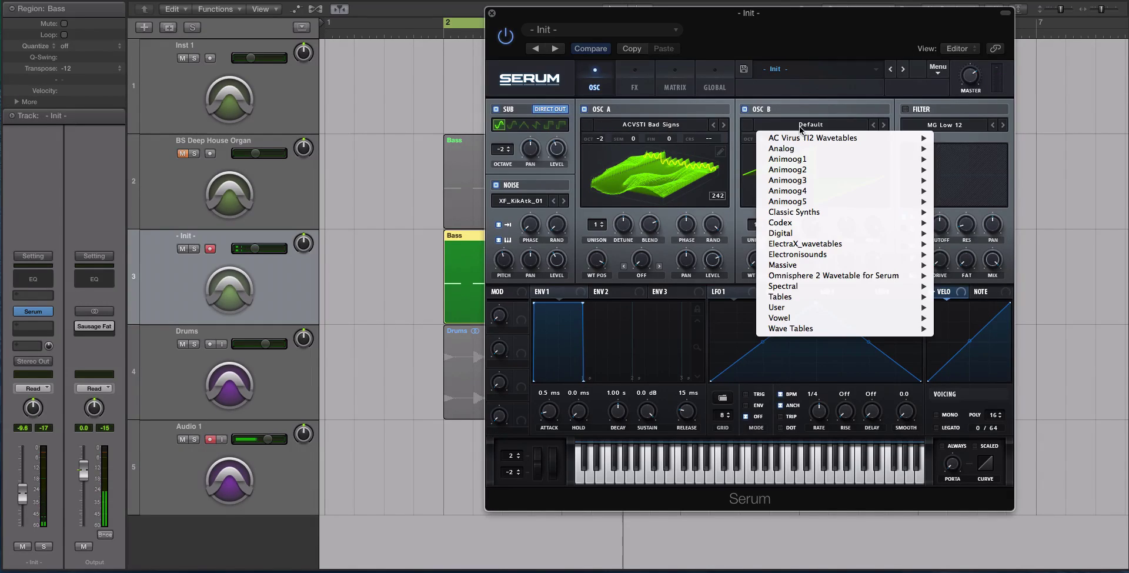
{"action": "mouse_move", "coordinate": [814, 149]}
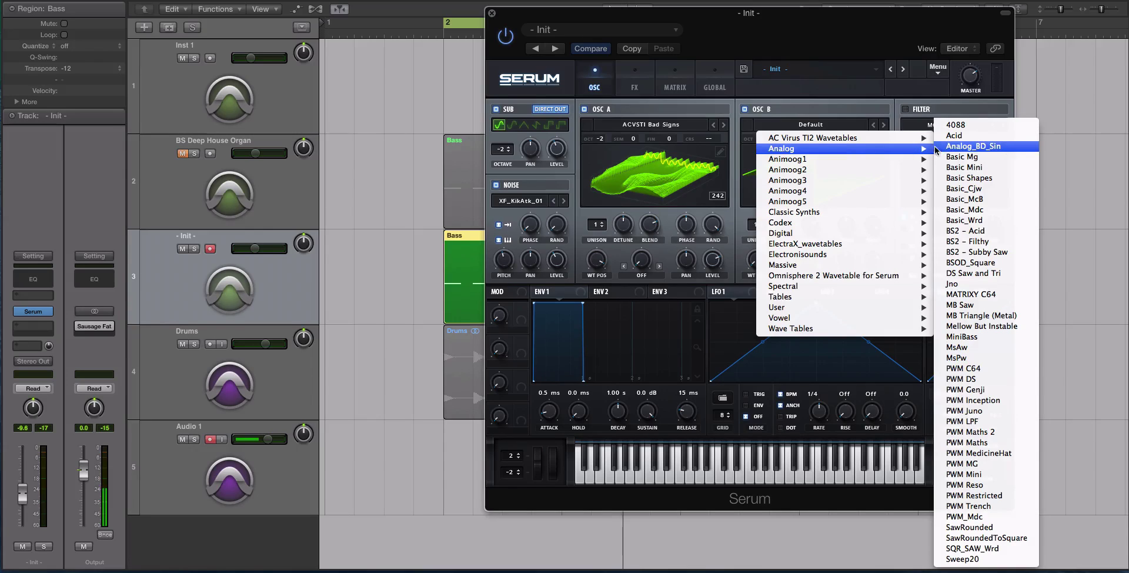
{"action": "left_click", "coordinate": [971, 147]}
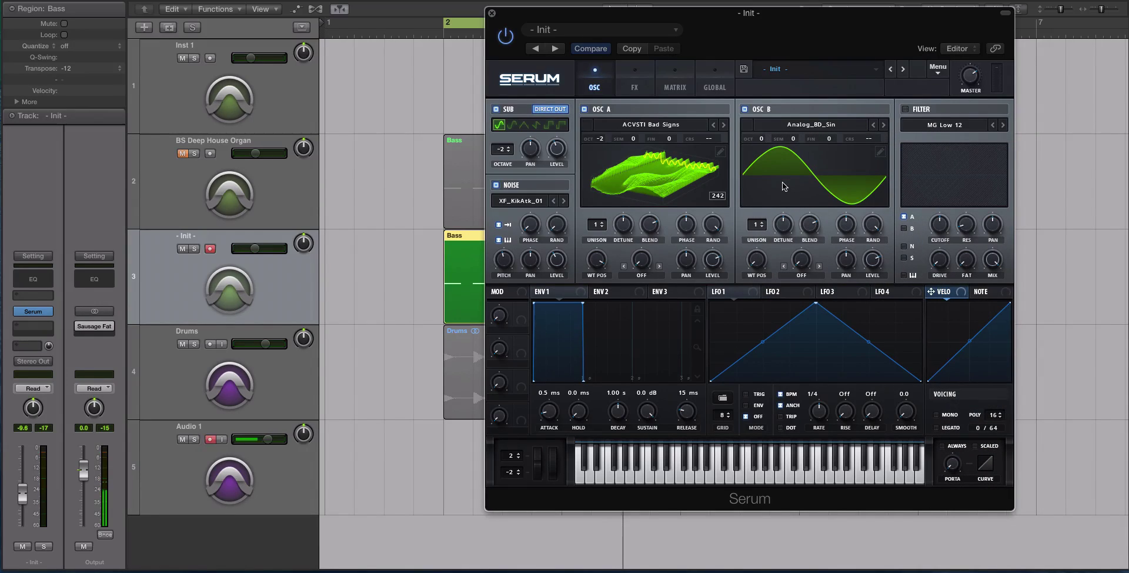
- Isolate Osc B by switching off Osc A, Sub and Noise, and set Osc B's octave to -1
{"action": "left_click", "coordinate": [583, 110]}
{"action": "left_click", "coordinate": [496, 110]}
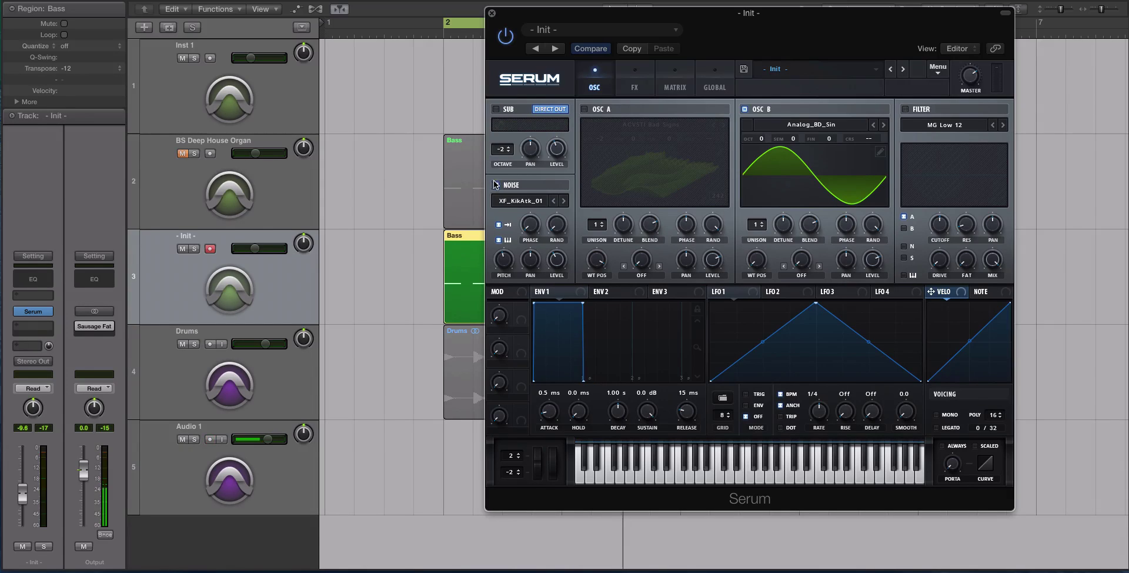
{"action": "left_click", "coordinate": [495, 185]}
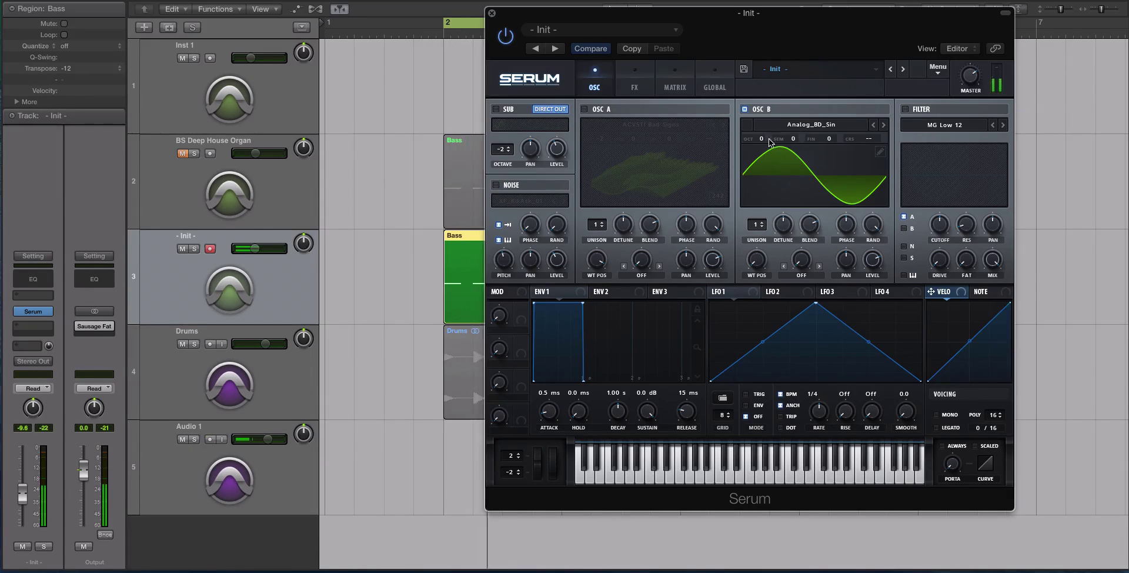
{"action": "left_click_drag", "start_coordinate": [759, 139], "coordinate": [761, 152]}
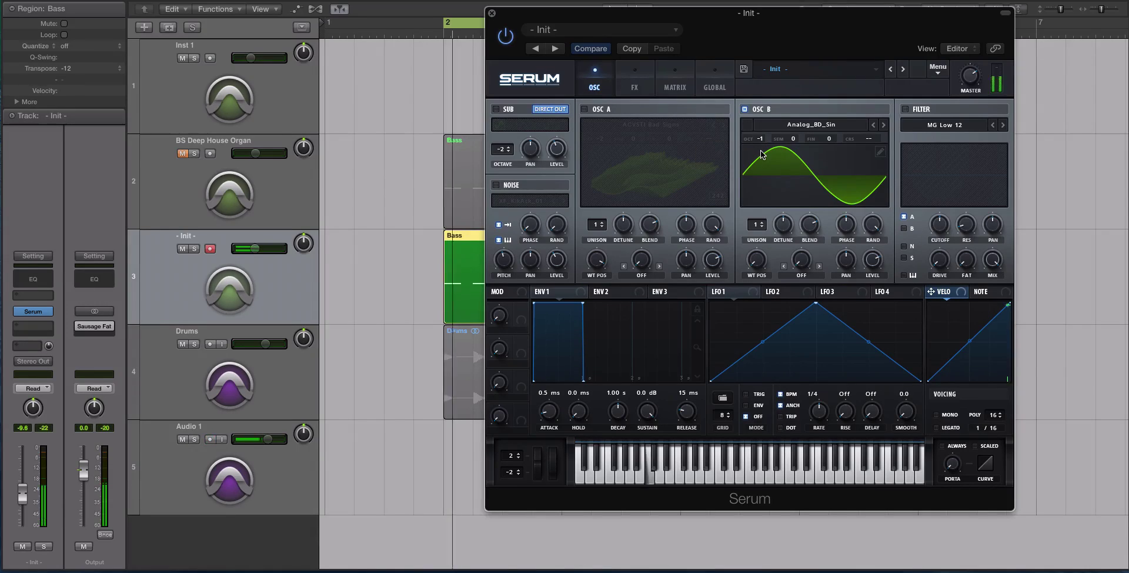
- Give Osc B 2 unison voices with reduced detune, set its phase to 253 and lower its random phase
{"action": "left_click", "coordinate": [762, 227]}
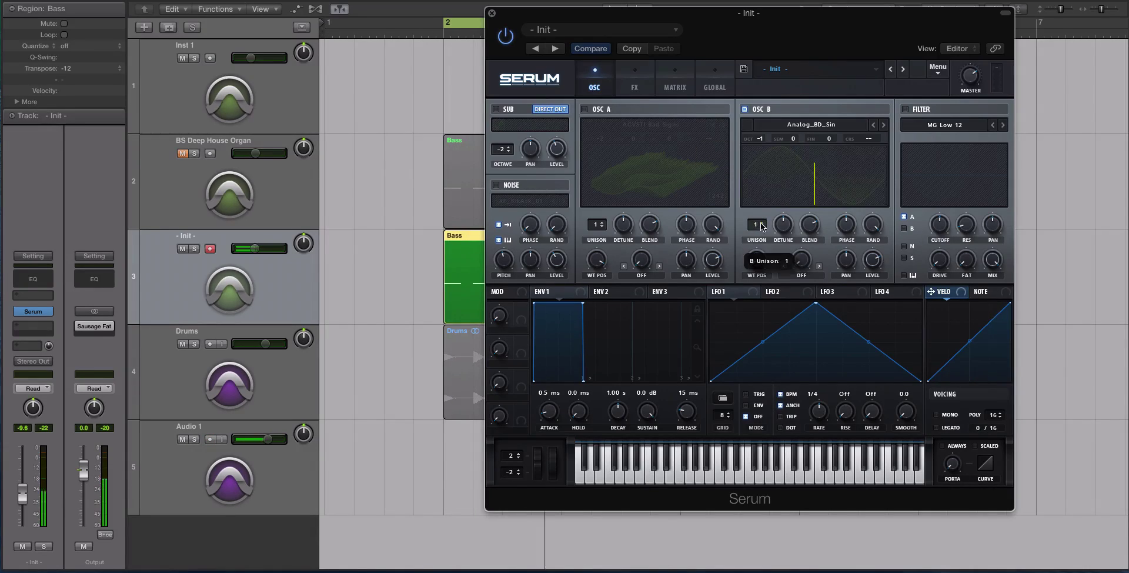
{"action": "left_click_drag", "start_coordinate": [761, 223], "coordinate": [761, 218]}
{"action": "left_click", "coordinate": [786, 226]}
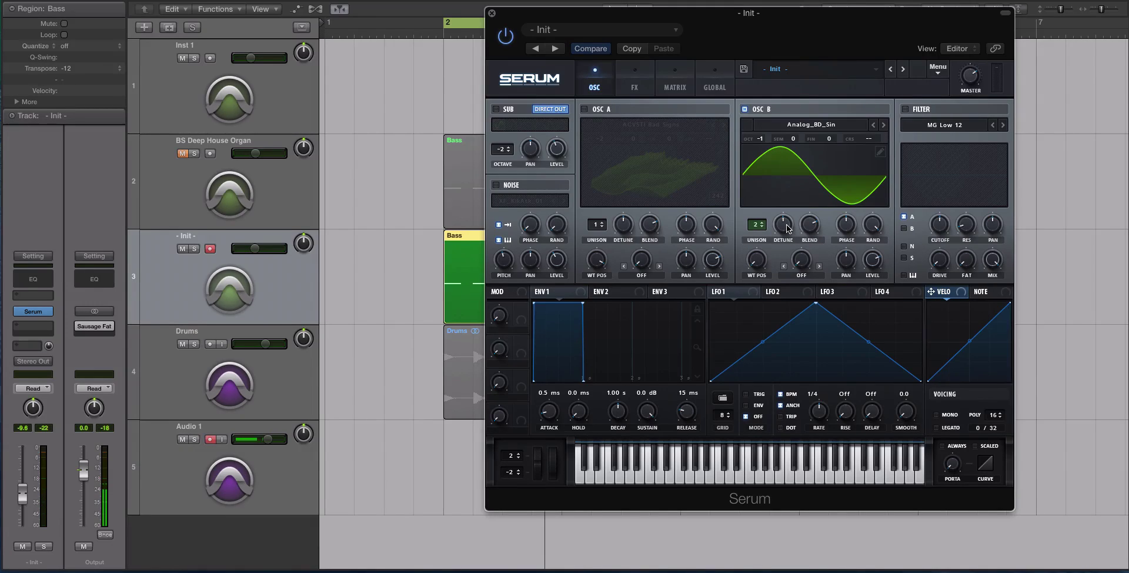
{"action": "left_click_drag", "start_coordinate": [788, 228], "coordinate": [785, 274]}
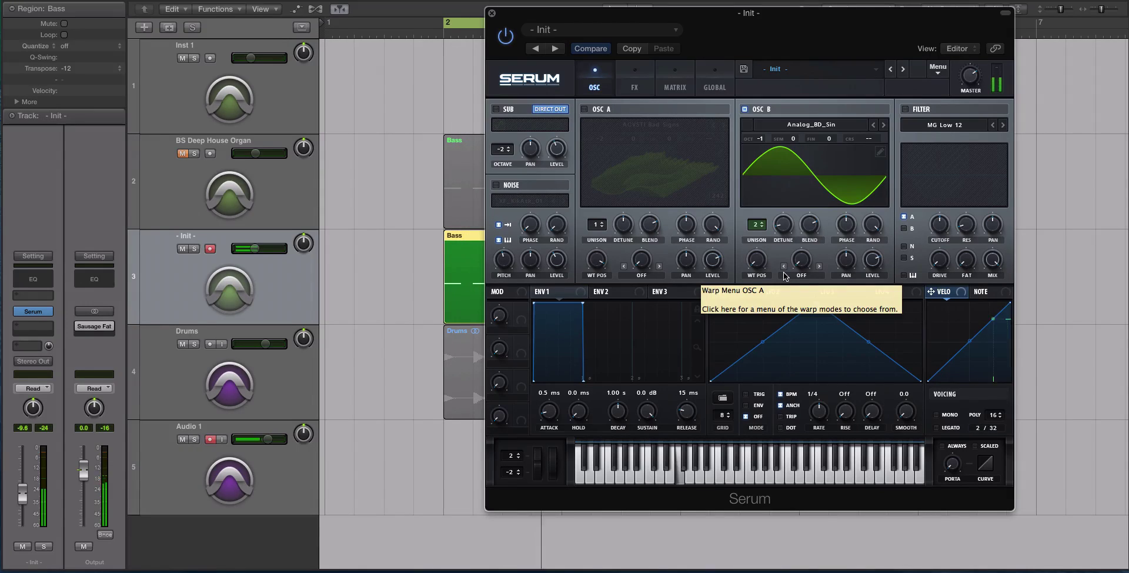
{"action": "left_click_drag", "start_coordinate": [816, 228], "coordinate": [849, 202]}
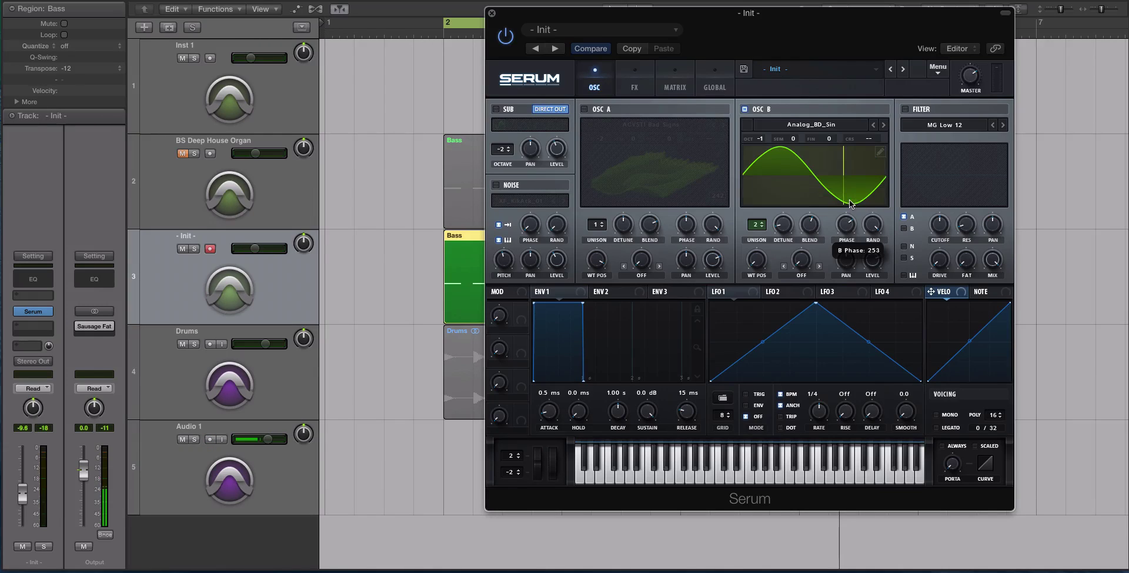
{"action": "left_click_drag", "start_coordinate": [872, 225], "coordinate": [870, 259]}
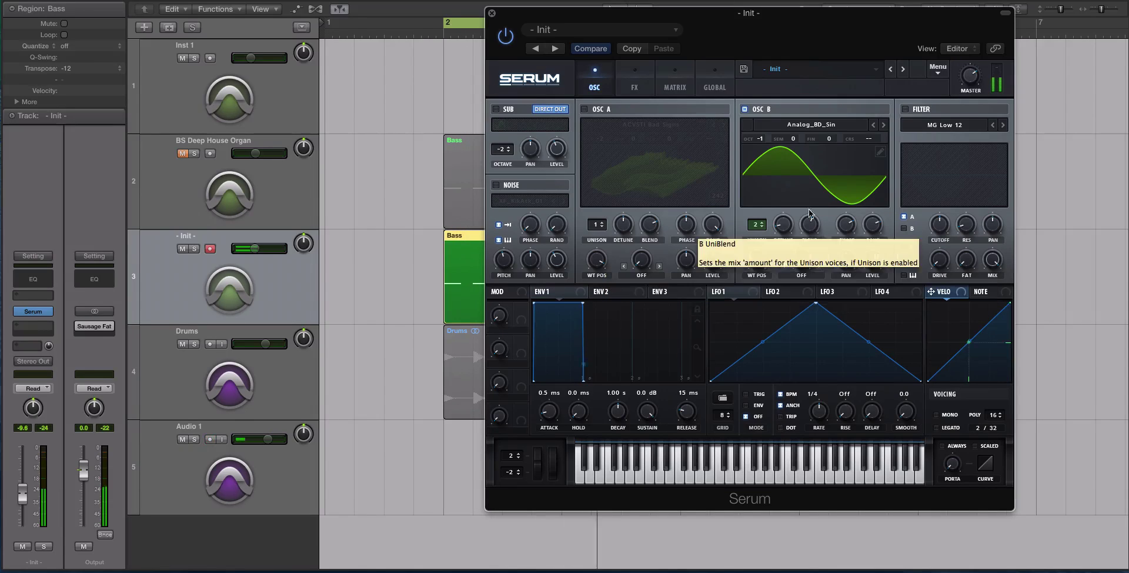
- Show Osc B's wavetable in 3D, and set its wavetable position to 86 and its level to 67%
{"action": "left_click", "coordinate": [799, 191]}
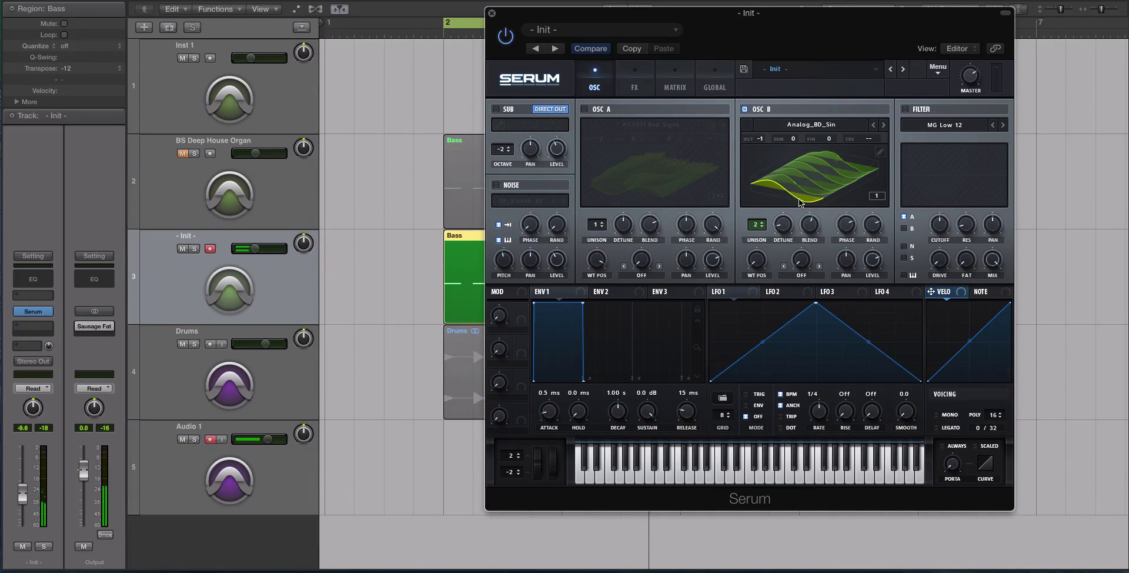
{"action": "left_click_drag", "start_coordinate": [757, 262], "coordinate": [752, 210]}
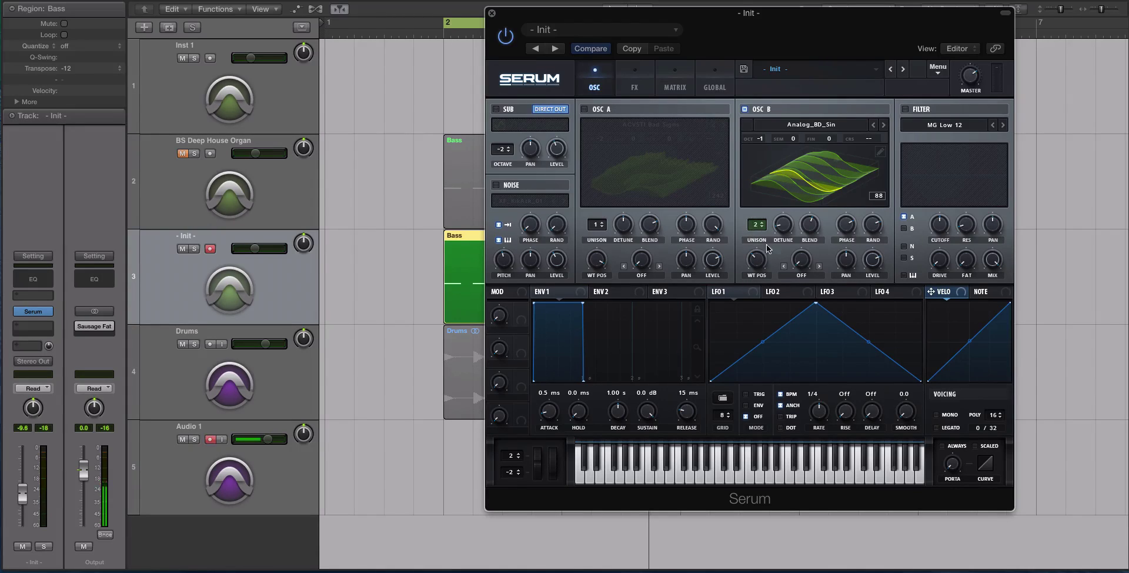
{"action": "mouse_move", "coordinate": [756, 260]}
{"action": "left_mouse_down"}
{"action": "mouse_move", "coordinate": [751, 133]}
{"action": "mouse_move", "coordinate": [762, 277]}
{"action": "left_mouse_up"}
{"action": "mouse_move", "coordinate": [868, 270]}
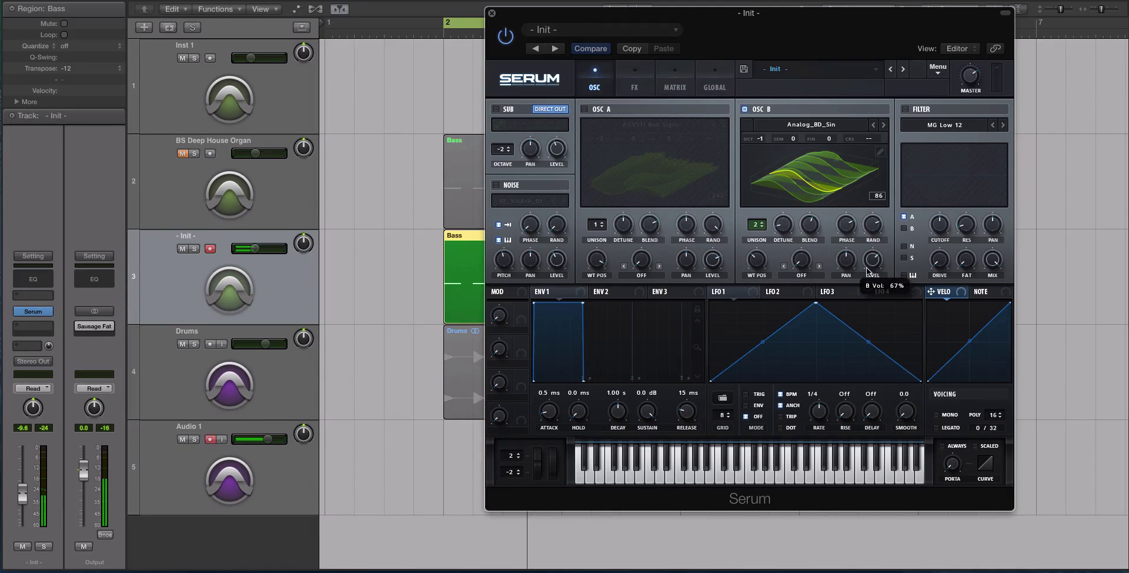
- Turn Osc A, Sub and Noise back on and audition all the layers together
{"action": "left_click", "coordinate": [584, 110]}
{"action": "left_click", "coordinate": [496, 109]}
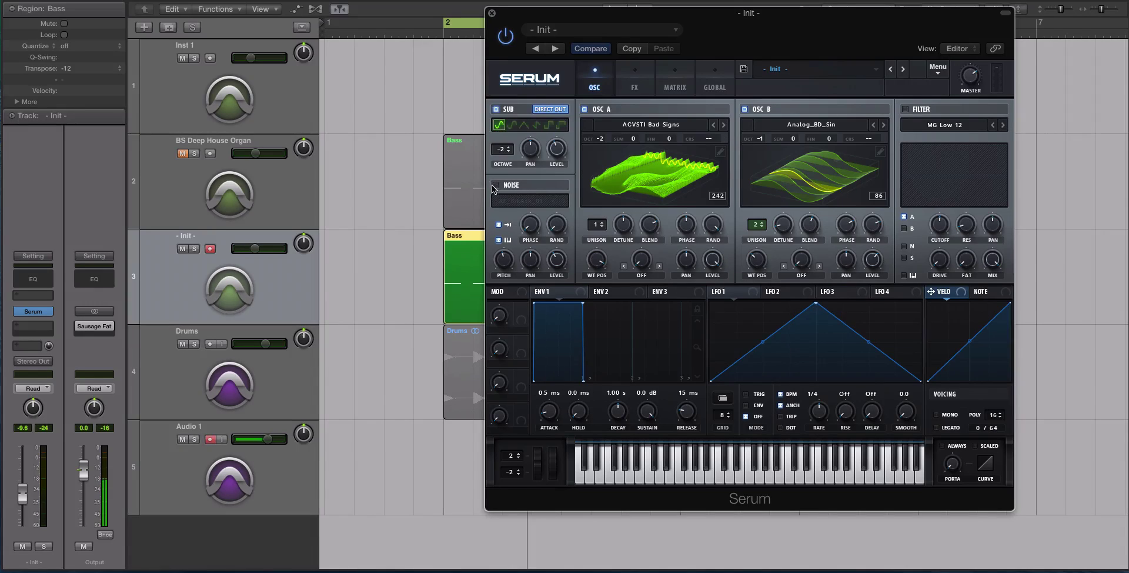
{"action": "left_click", "coordinate": [496, 185]}
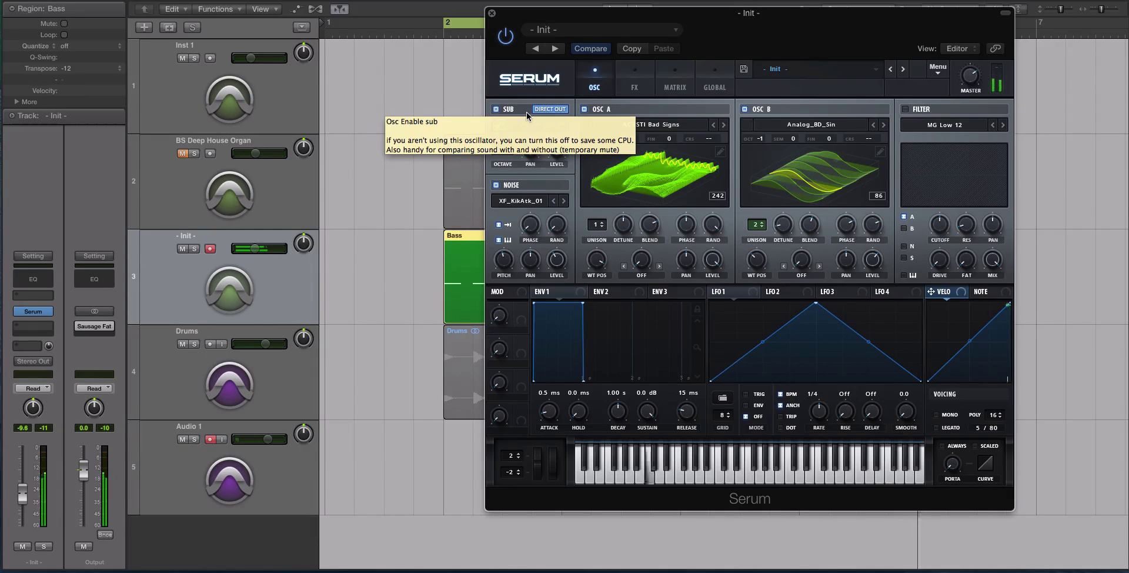
- Enable the filter with the LP 12 multi type, lower its cutoff and route Osc B through it
{"action": "left_click", "coordinate": [905, 108]}
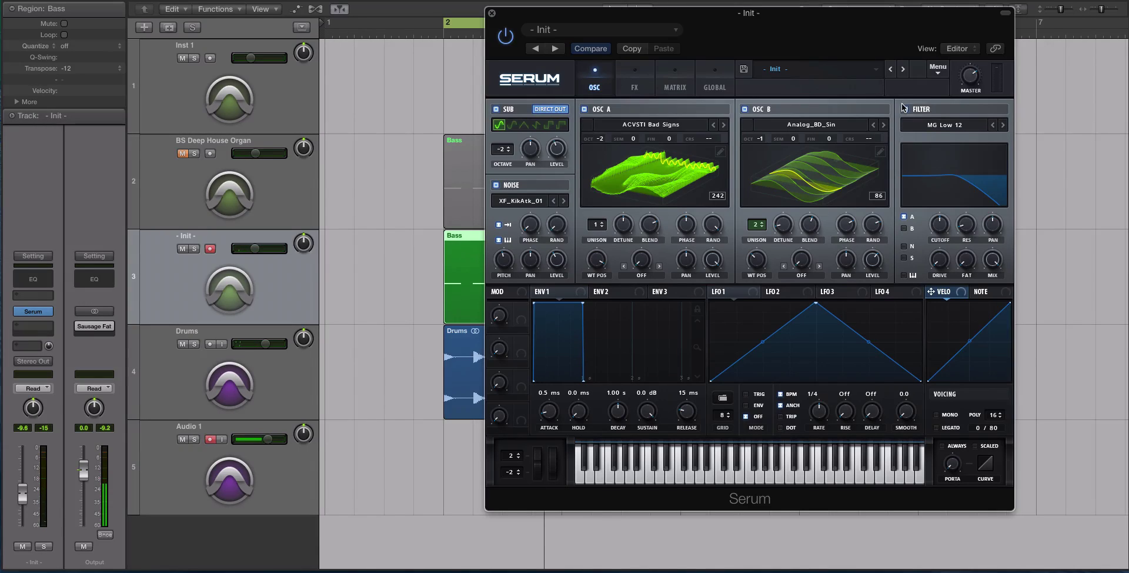
{"action": "left_click", "coordinate": [971, 129]}
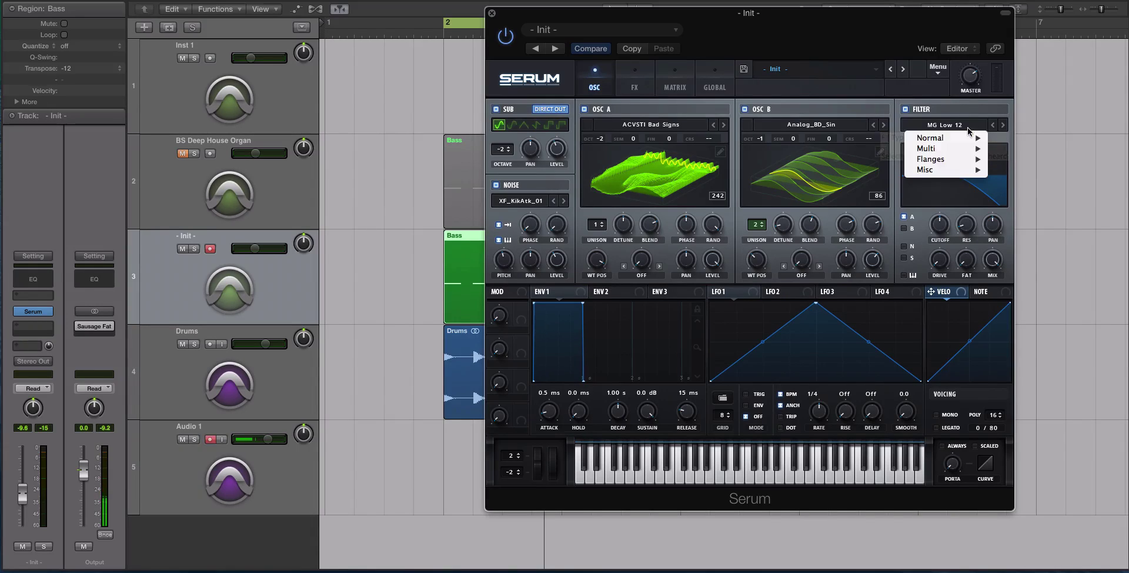
{"action": "mouse_move", "coordinate": [967, 149]}
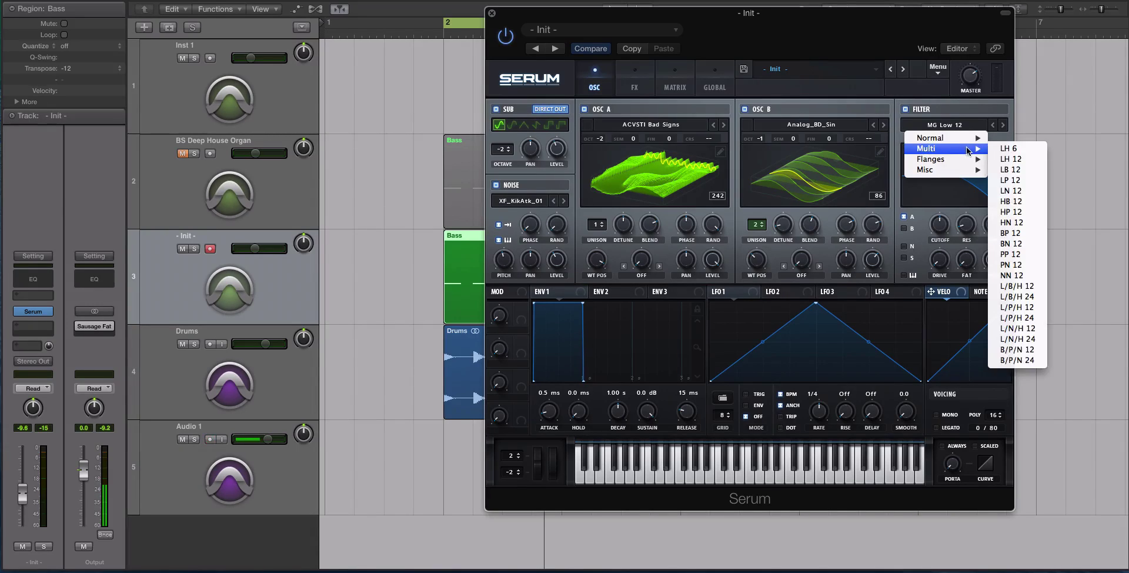
{"action": "left_click", "coordinate": [1024, 179]}
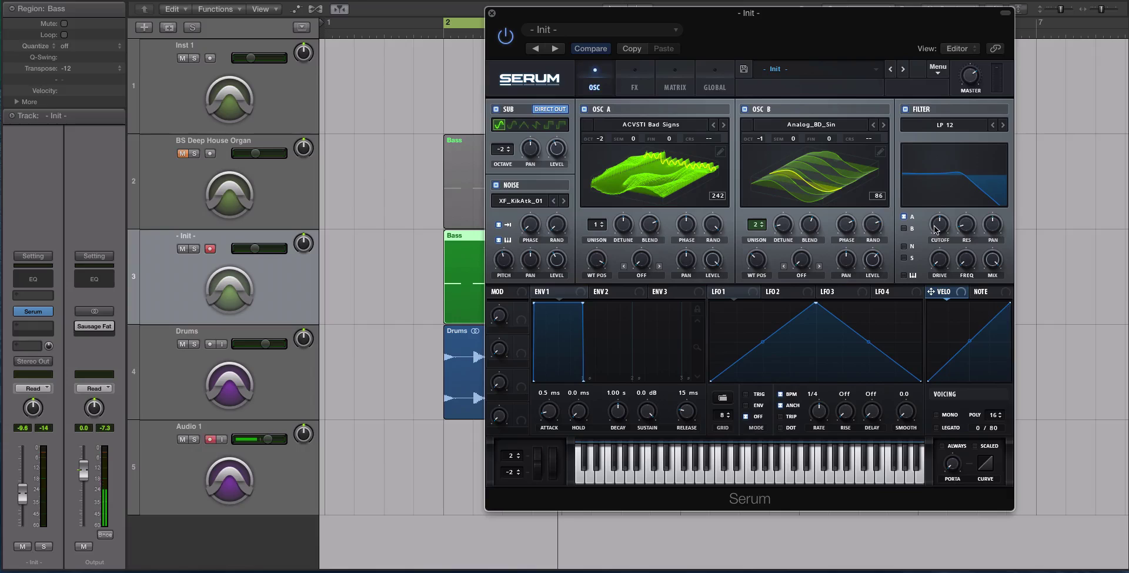
{"action": "left_click_drag", "start_coordinate": [935, 228], "coordinate": [934, 270]}
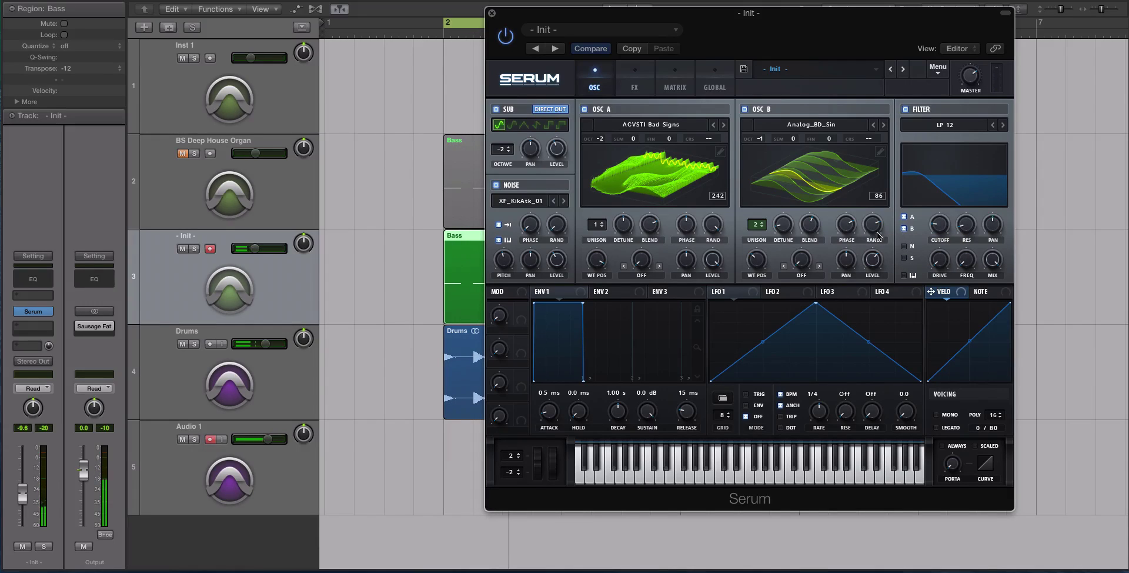
{"action": "left_click", "coordinate": [903, 228]}
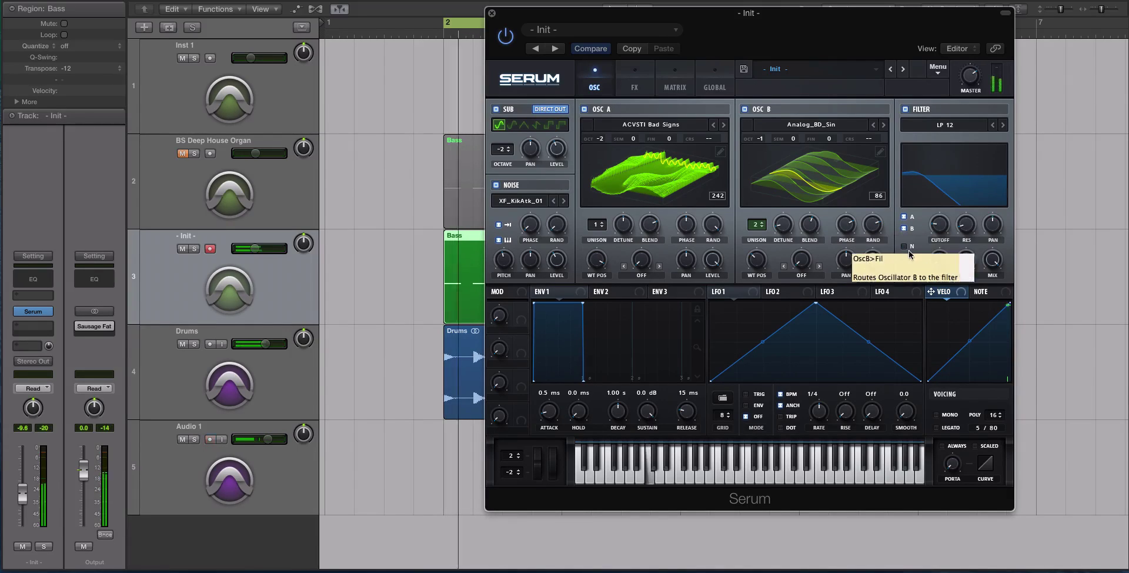
- Try routing the Noise oscillator through the filter, take it back out and lower the Noise level slightly
{"action": "left_click", "coordinate": [904, 246]}
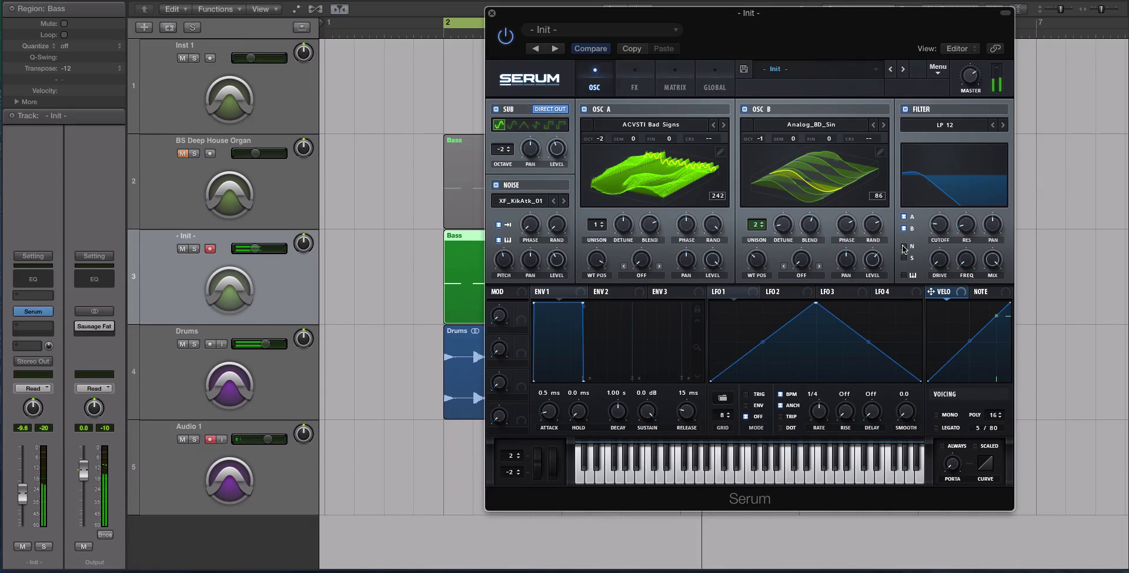
{"action": "left_click", "coordinate": [904, 247]}
{"action": "left_click_drag", "start_coordinate": [557, 259], "coordinate": [556, 265]}
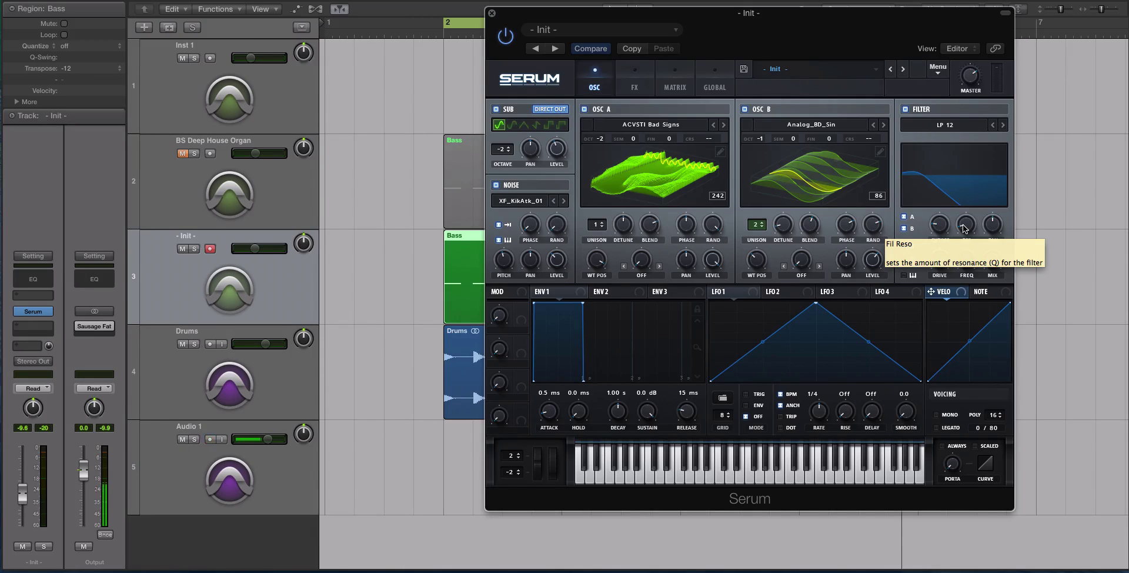
- Fine-tune the LP 12 filter with 11% resonance and its frequency variation at 51%
{"action": "mouse_move", "coordinate": [964, 229]}
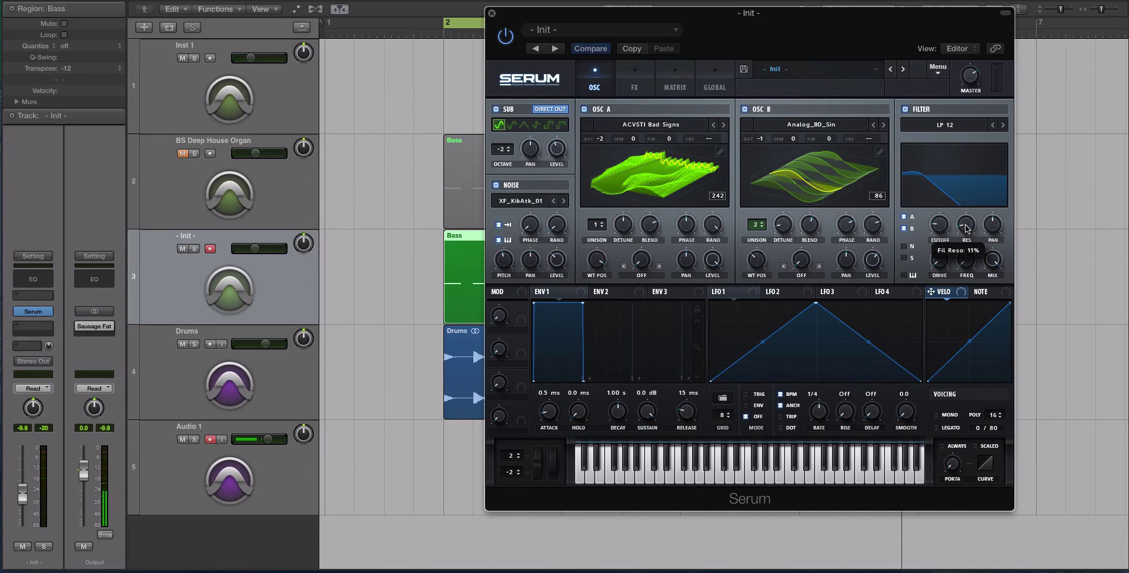
{"action": "scroll", "coordinate": [966, 228], "scroll_direction": "up", "scroll_amount": 1}
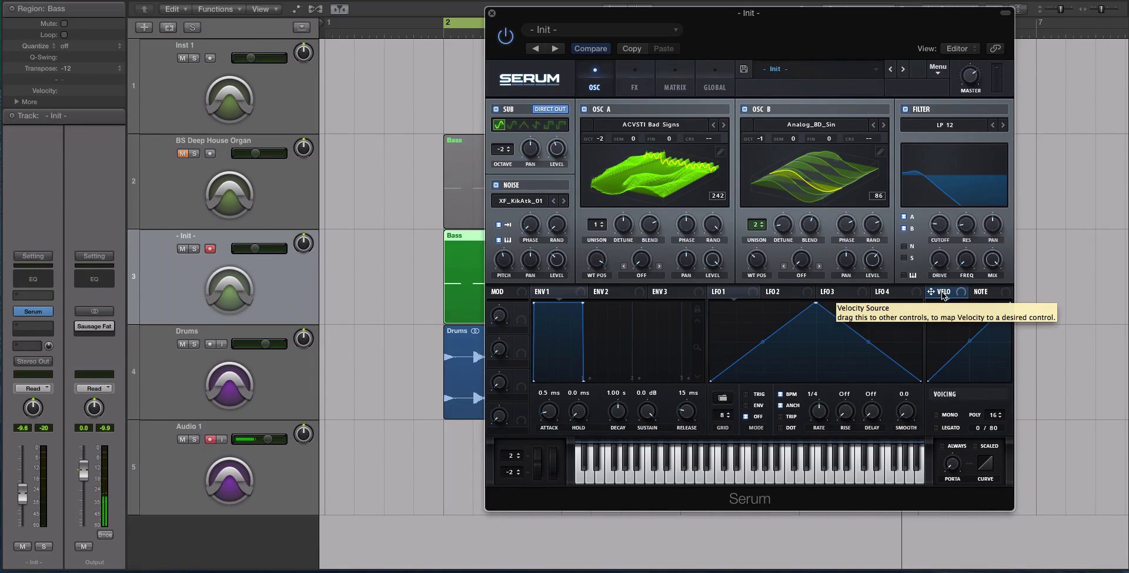
{"action": "left_click_drag", "start_coordinate": [943, 295], "coordinate": [944, 256]}
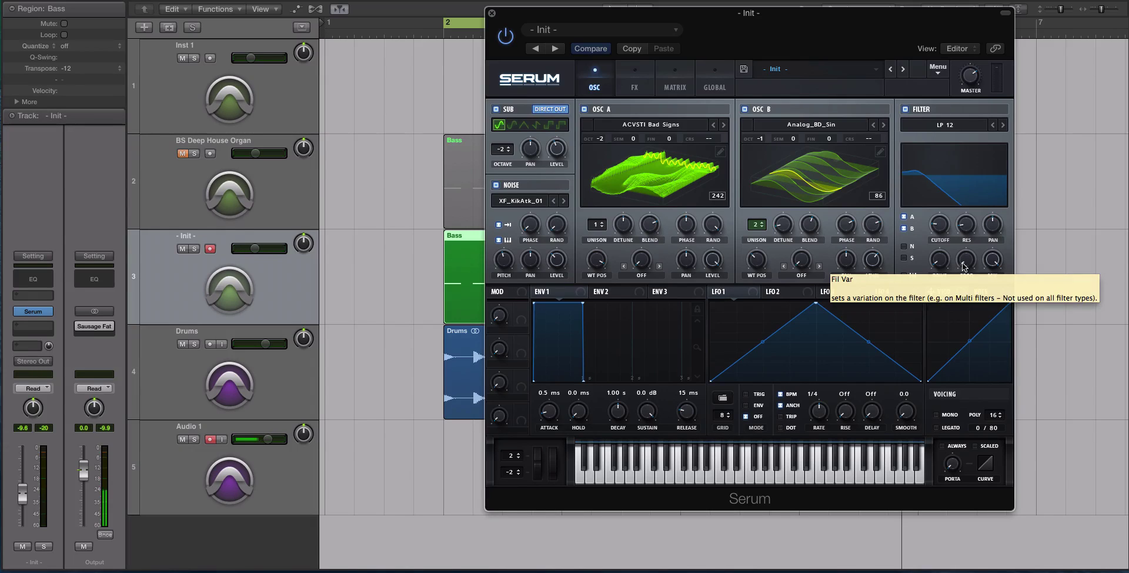
{"action": "left_click_drag", "start_coordinate": [962, 266], "coordinate": [965, 235]}
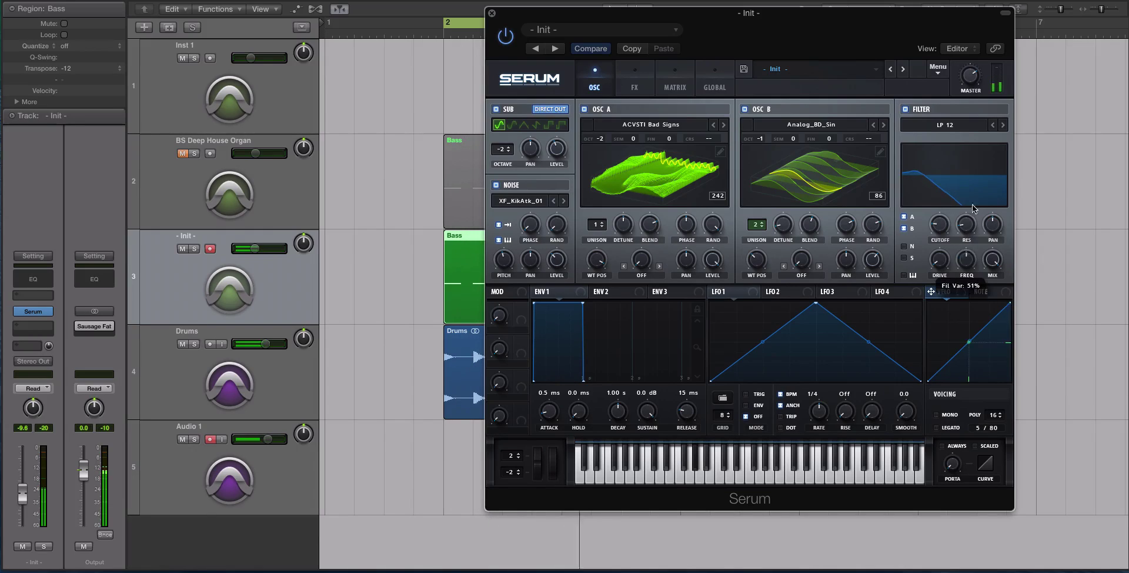
{"action": "left_click_drag", "start_coordinate": [970, 300], "coordinate": [992, 260]}
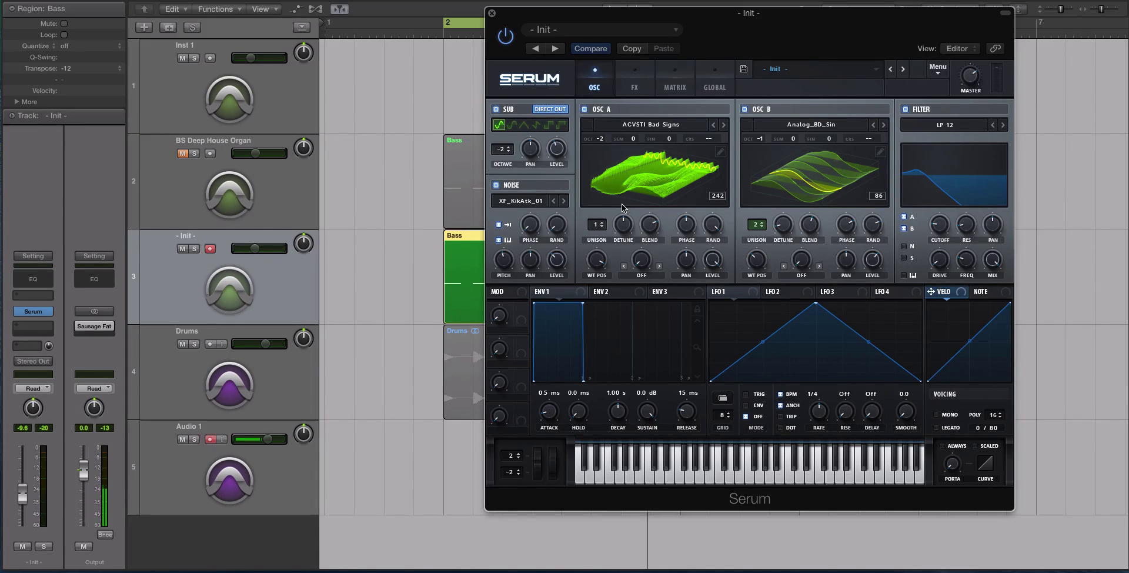
- Shape Env 2 with a decay of 1.39 s, a sustain of 0% and a release of 2.85 s
{"action": "left_click_drag", "start_coordinate": [551, 405], "coordinate": [561, 451]}
{"action": "left_click", "coordinate": [616, 294]}
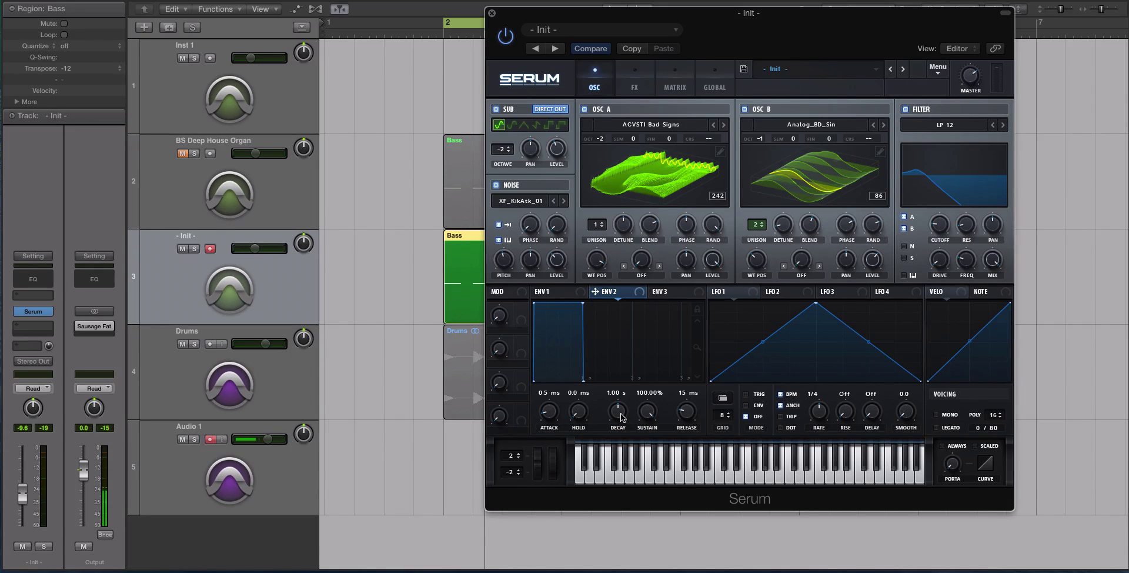
{"action": "left_click_drag", "start_coordinate": [621, 417], "coordinate": [621, 412]}
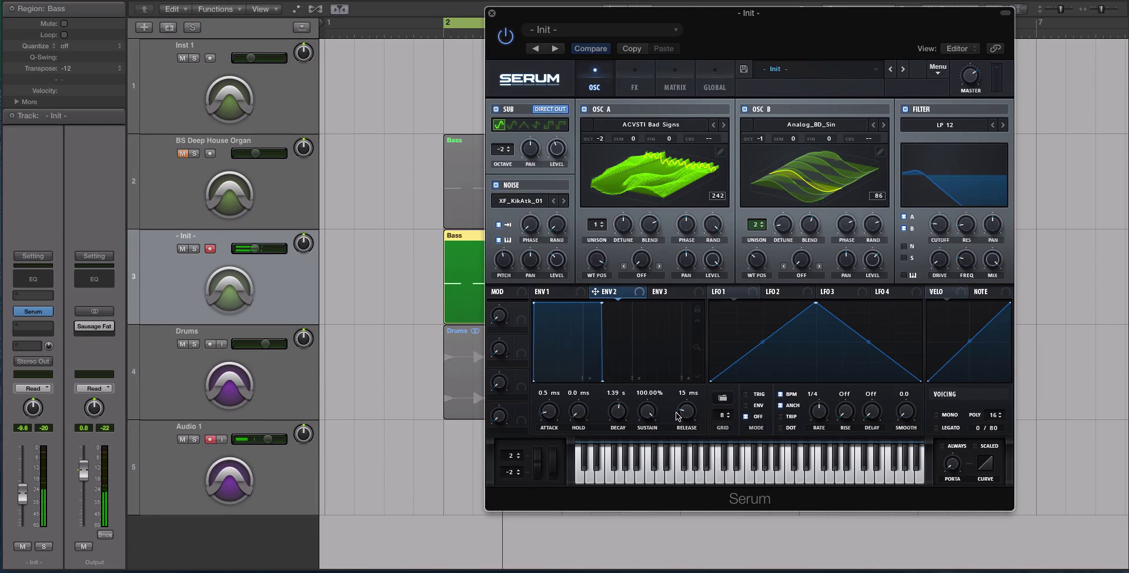
{"action": "left_click_drag", "start_coordinate": [657, 417], "coordinate": [650, 484]}
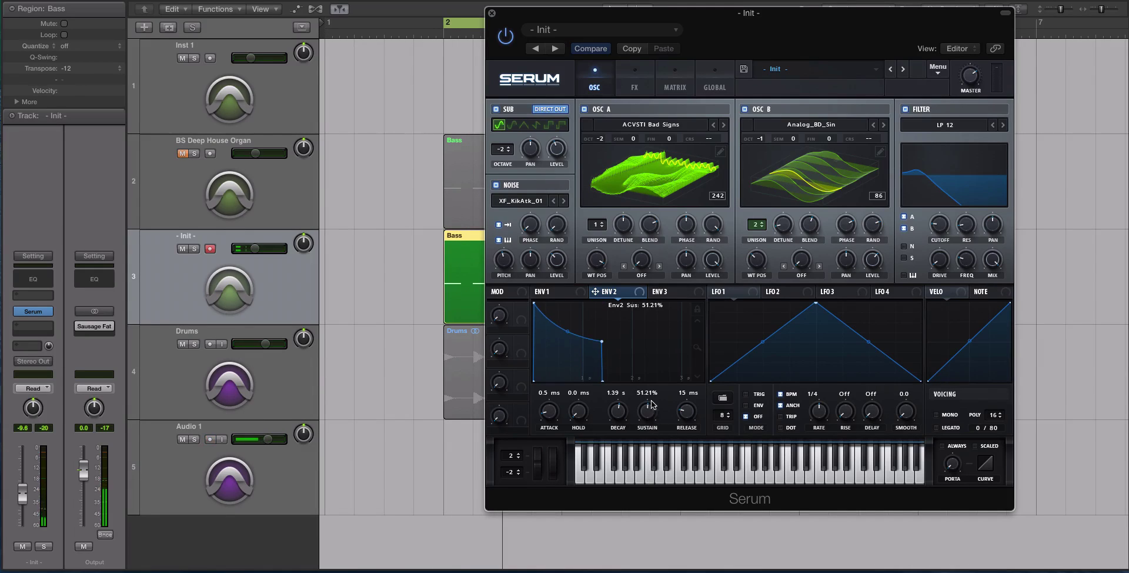
{"action": "left_click_drag", "start_coordinate": [652, 403], "coordinate": [659, 453]}
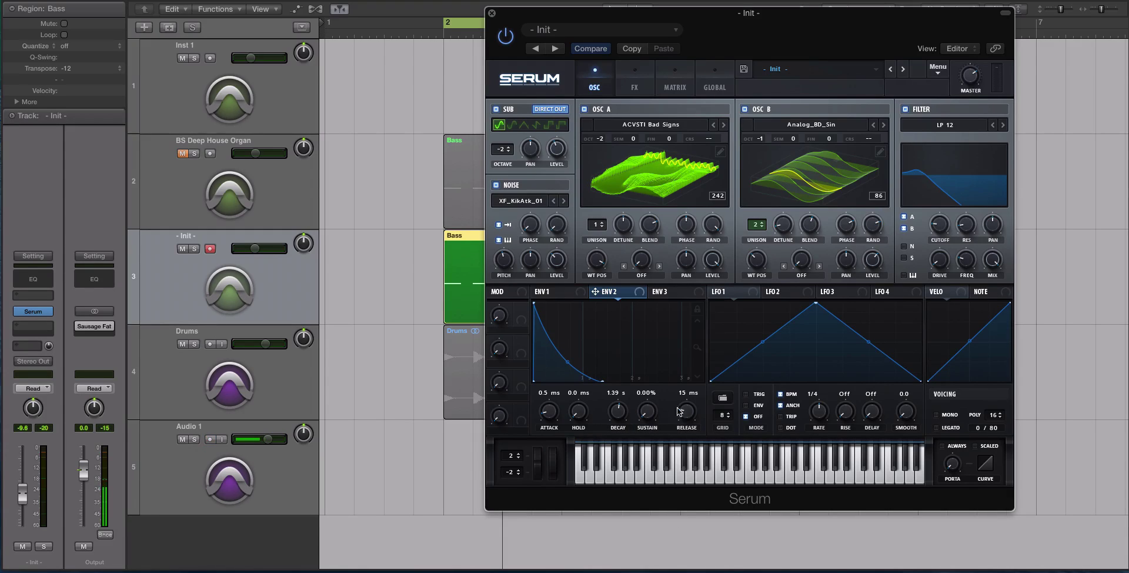
{"action": "left_click_drag", "start_coordinate": [683, 412], "coordinate": [691, 369]}
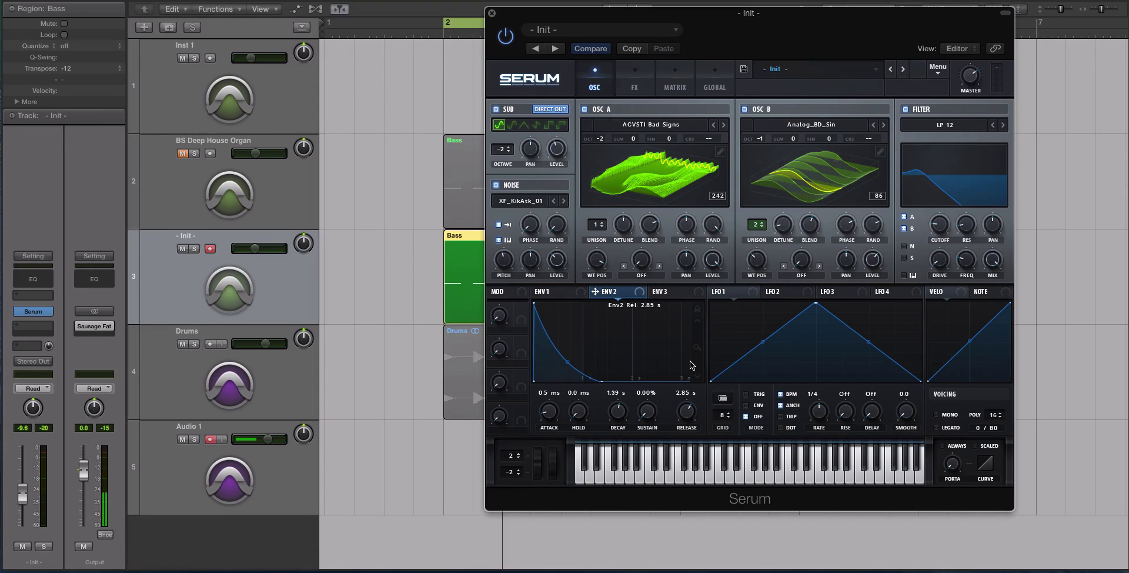
- Set Env 2's release to 2.67 s, assign Env 2 to the filter cutoff and adjust the modulation depth
{"action": "left_click_drag", "start_coordinate": [690, 365], "coordinate": [691, 363]}
{"action": "left_click_drag", "start_coordinate": [687, 410], "coordinate": [688, 413]}
{"action": "left_click_drag", "start_coordinate": [596, 291], "coordinate": [936, 231]}
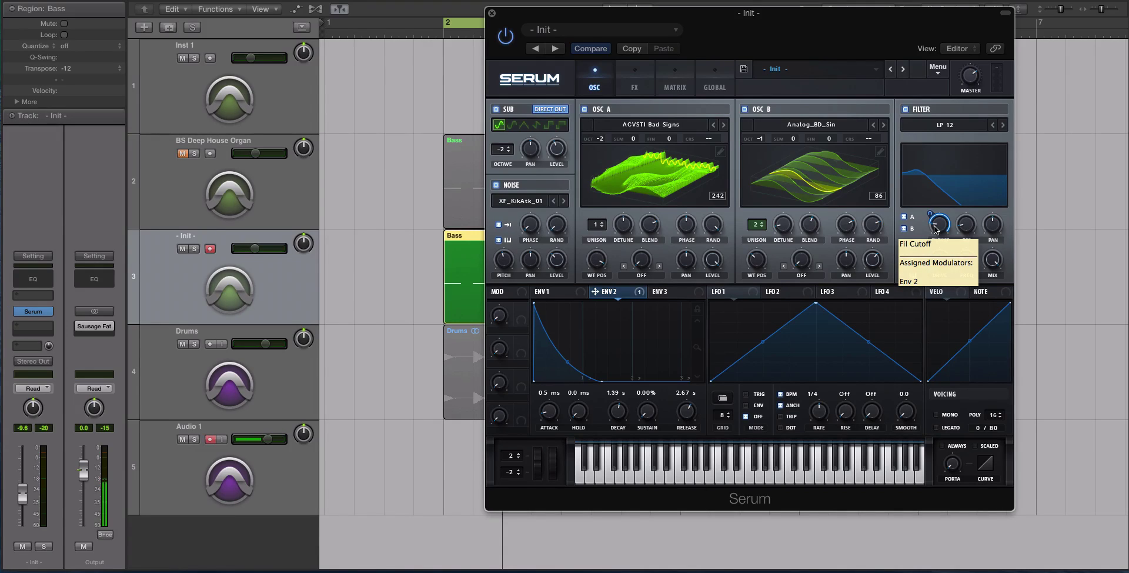
{"action": "left_click_drag", "start_coordinate": [936, 229], "coordinate": [929, 235]}
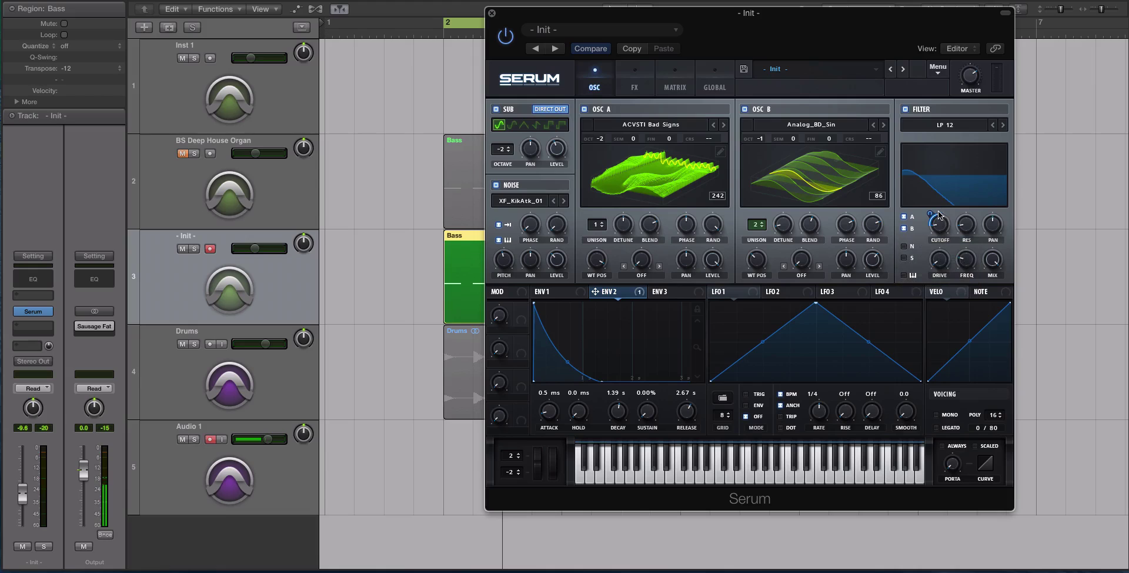
{"action": "left_click", "coordinate": [930, 213]}
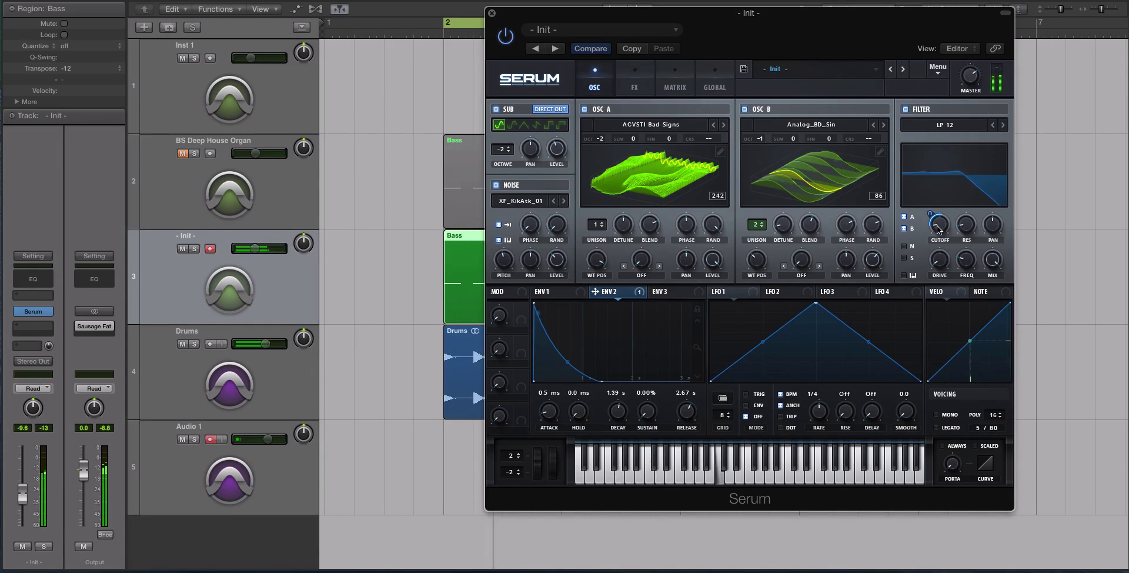
{"action": "mouse_move", "coordinate": [939, 232]}
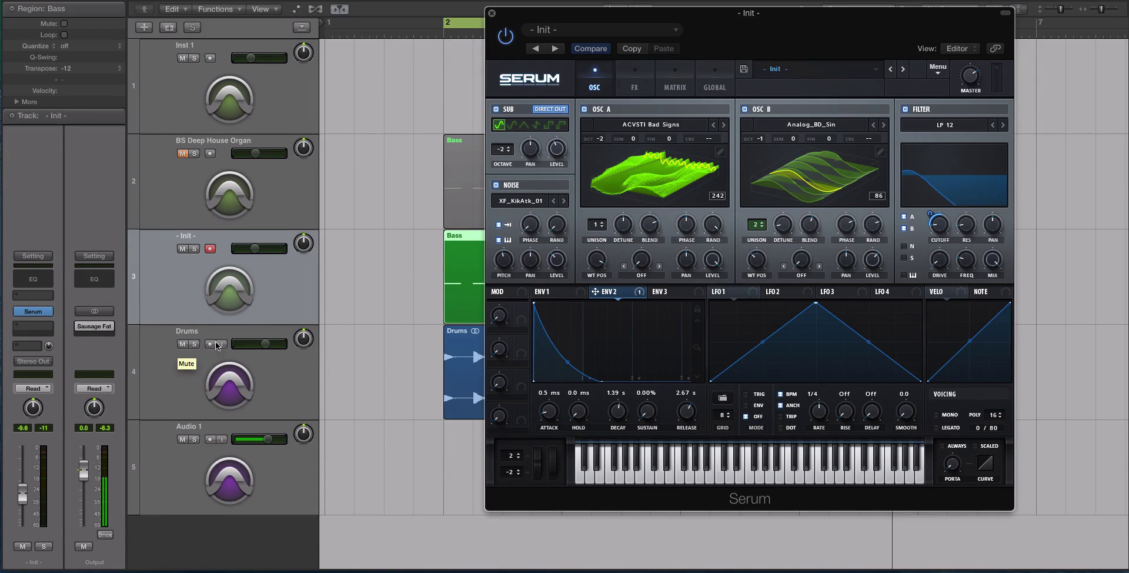
- Shape Env 1 with a decay of 131 ms and a release of 271 ms
{"action": "left_click", "coordinate": [550, 292]}
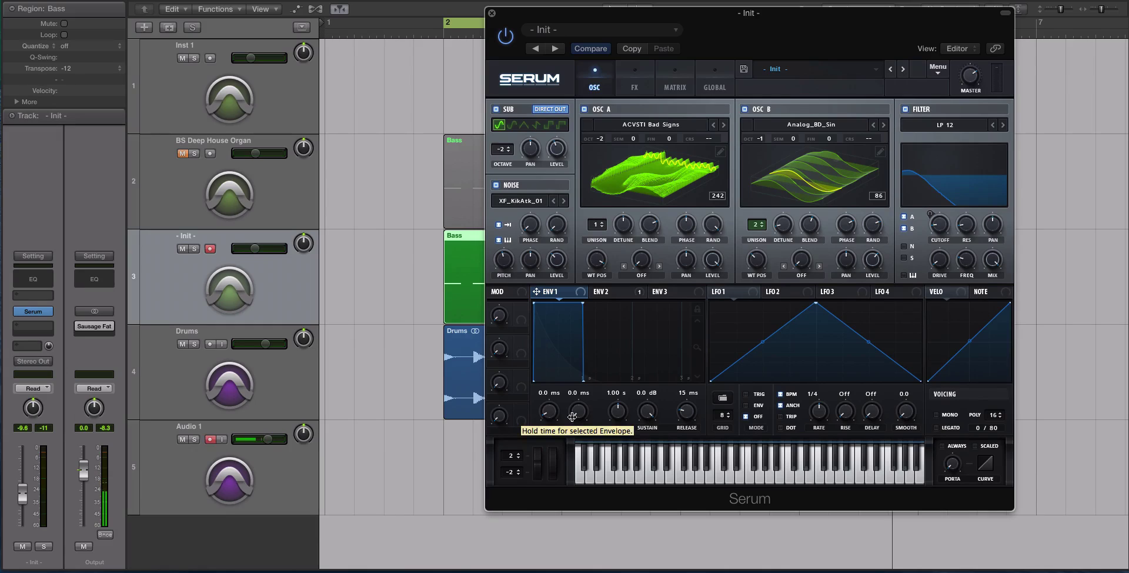
{"action": "left_click_drag", "start_coordinate": [617, 412], "coordinate": [614, 430]}
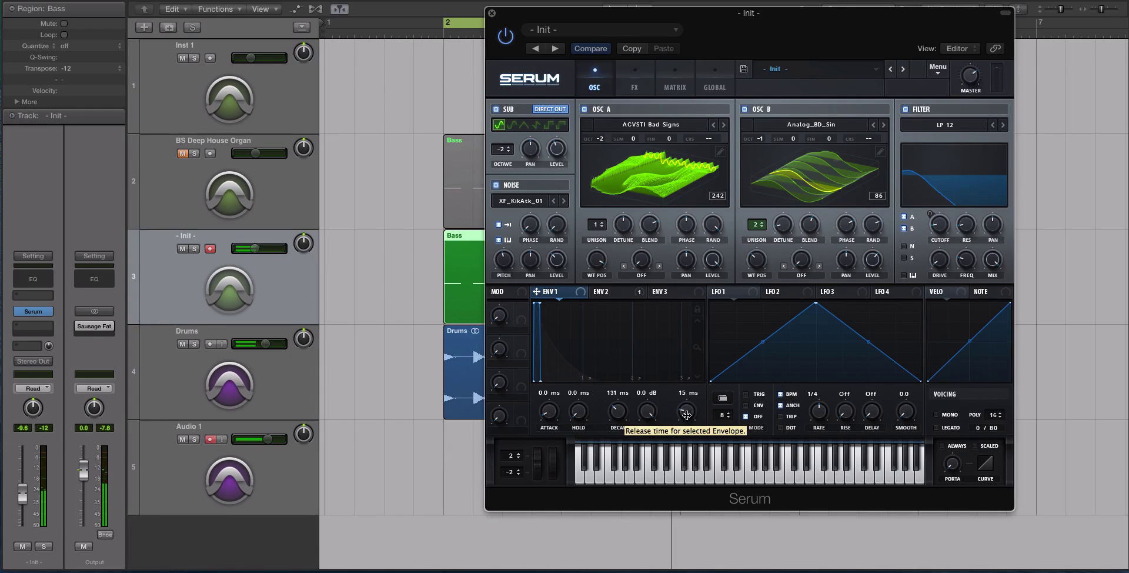
{"action": "left_click_drag", "start_coordinate": [688, 415], "coordinate": [693, 397]}
{"action": "key", "text": "space"}
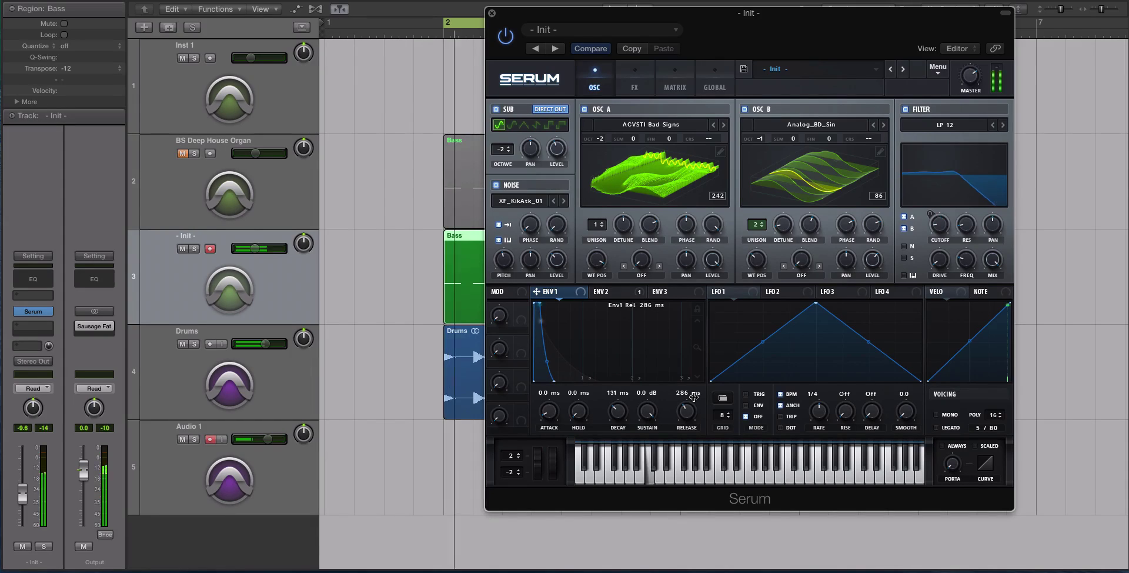
{"action": "scroll", "coordinate": [689, 411], "scroll_direction": "down", "scroll_amount": 2}
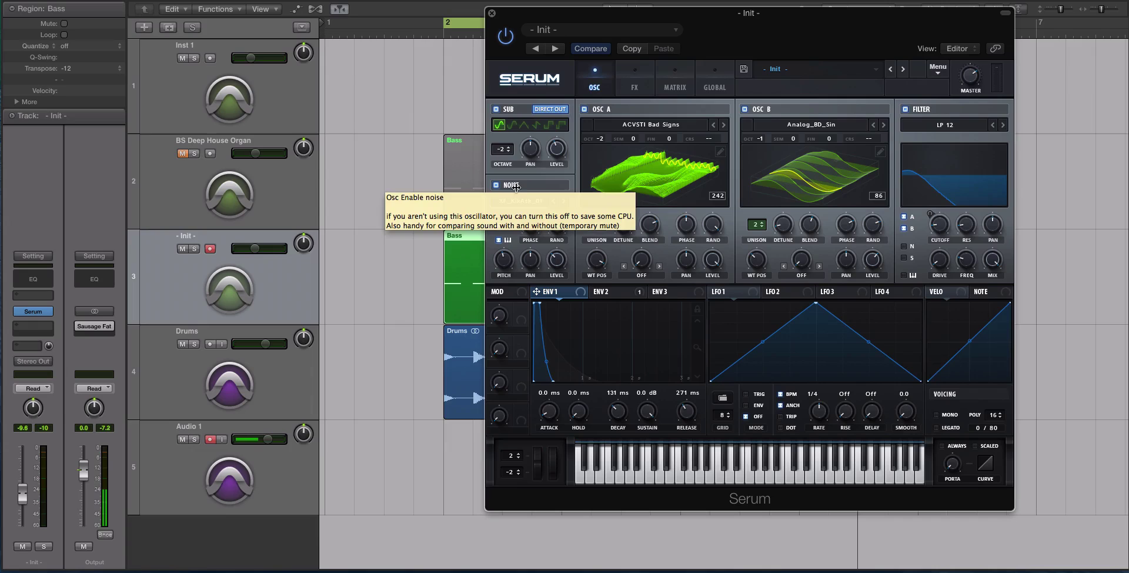
- Modulate the wavetable positions of Osc B and Osc A with LFO 1 at a one-bar rate, adjusting Osc A's modulation depth
{"action": "left_click", "coordinate": [732, 292]}
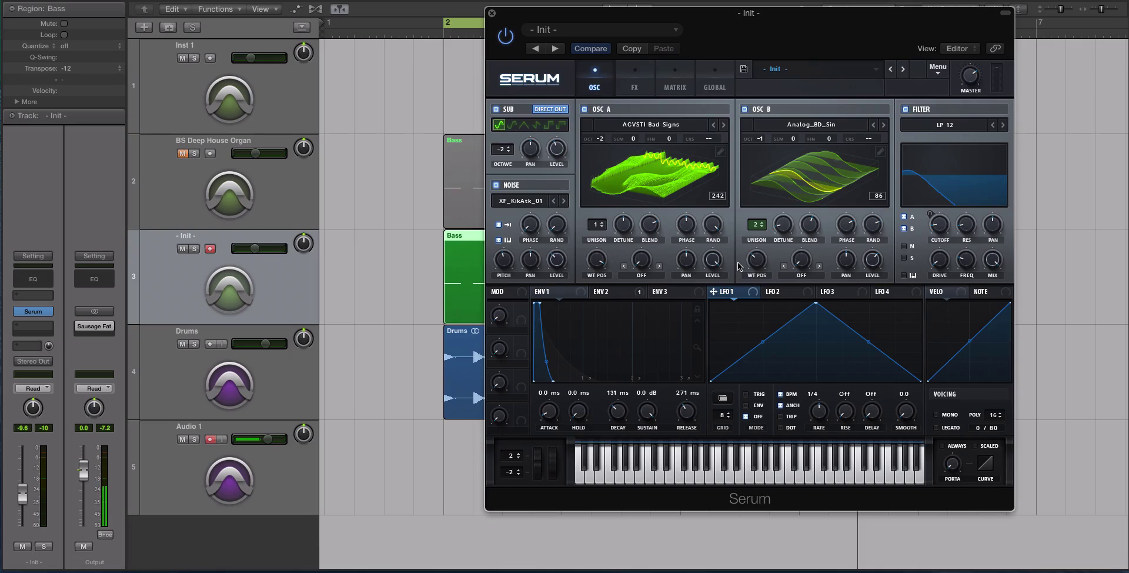
{"action": "left_click_drag", "start_coordinate": [749, 265], "coordinate": [757, 146]}
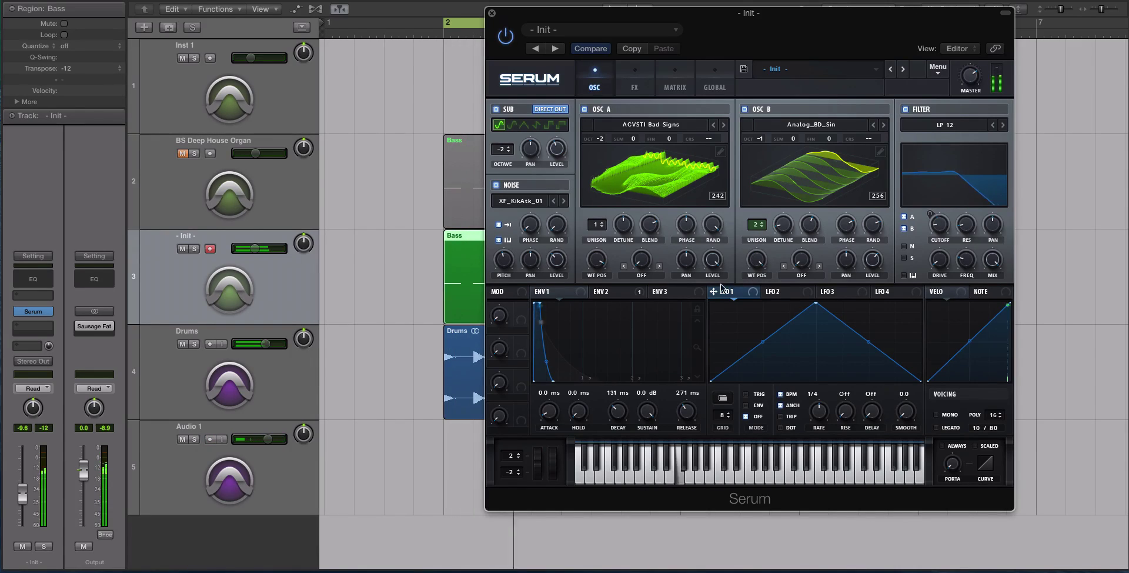
{"action": "left_click_drag", "start_coordinate": [713, 292], "coordinate": [756, 260]}
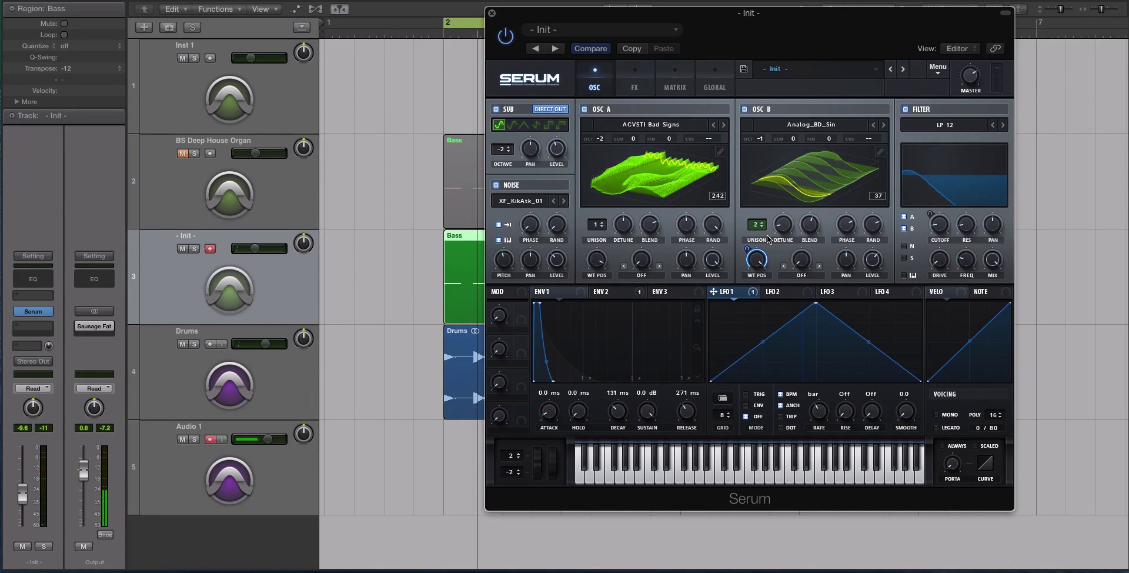
{"action": "left_click_drag", "start_coordinate": [723, 292], "coordinate": [587, 262]}
{"action": "mouse_move", "coordinate": [590, 250]}
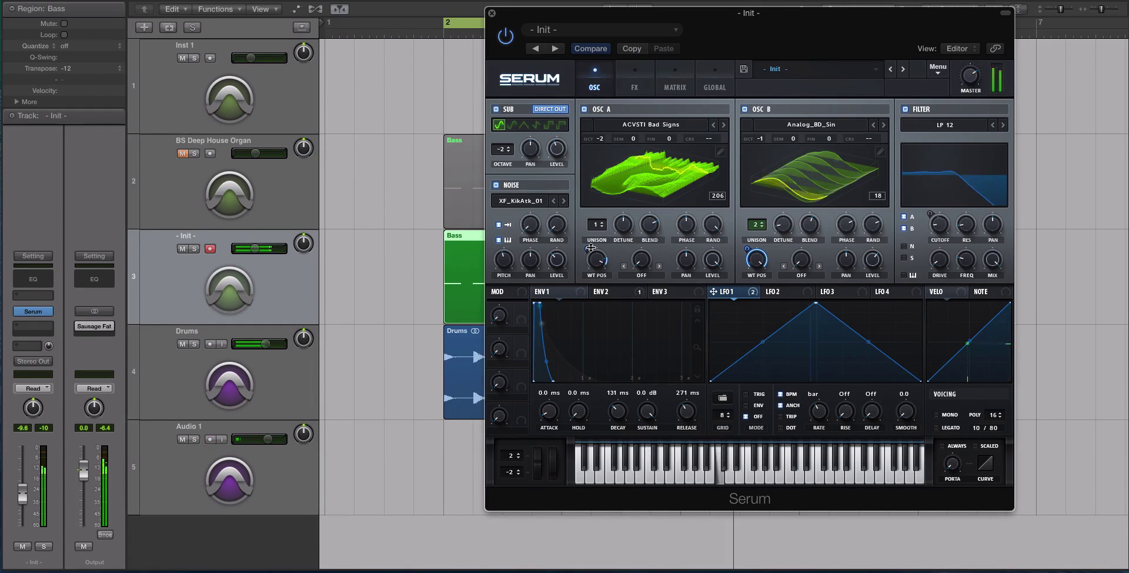
{"action": "left_click_drag", "start_coordinate": [591, 247], "coordinate": [589, 246]}
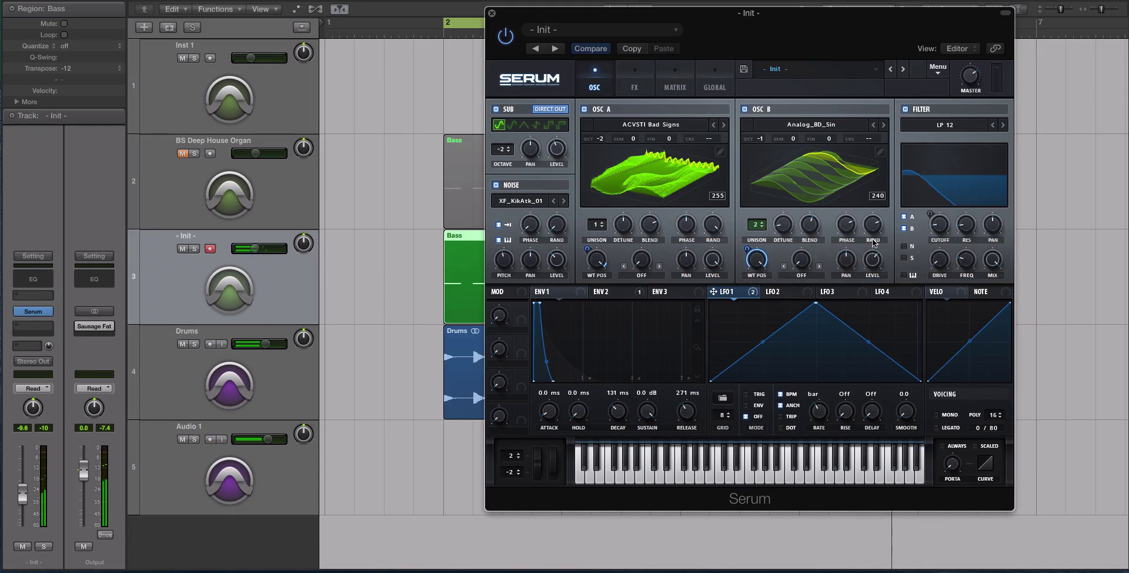
- Switch Osc A off, set Osc B's warp mode to Asym + and show its waveform in 2D
{"action": "left_click", "coordinate": [584, 110]}
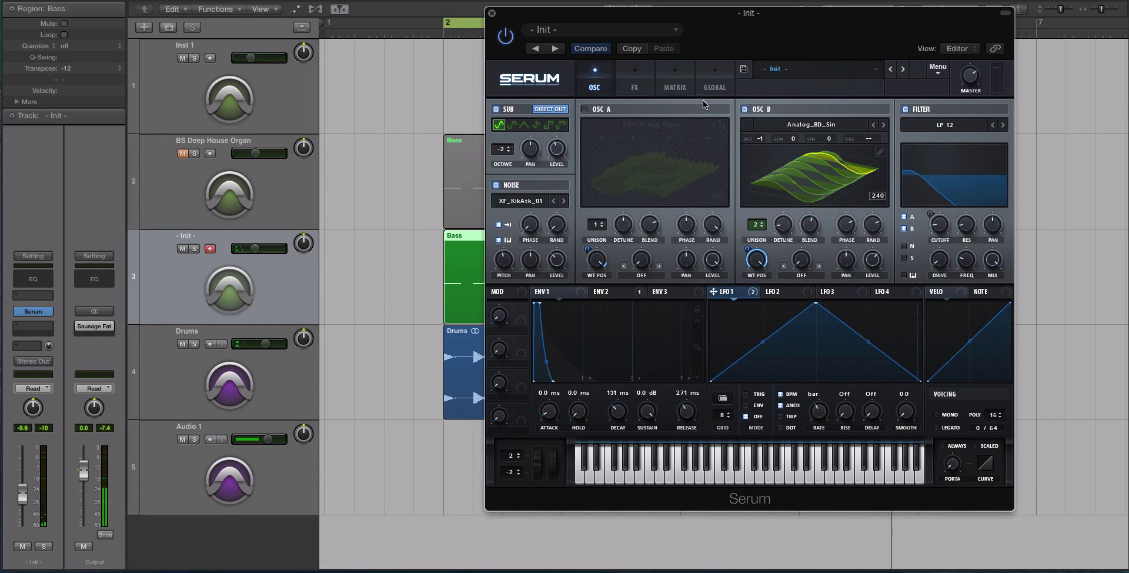
{"action": "left_click", "coordinate": [800, 276]}
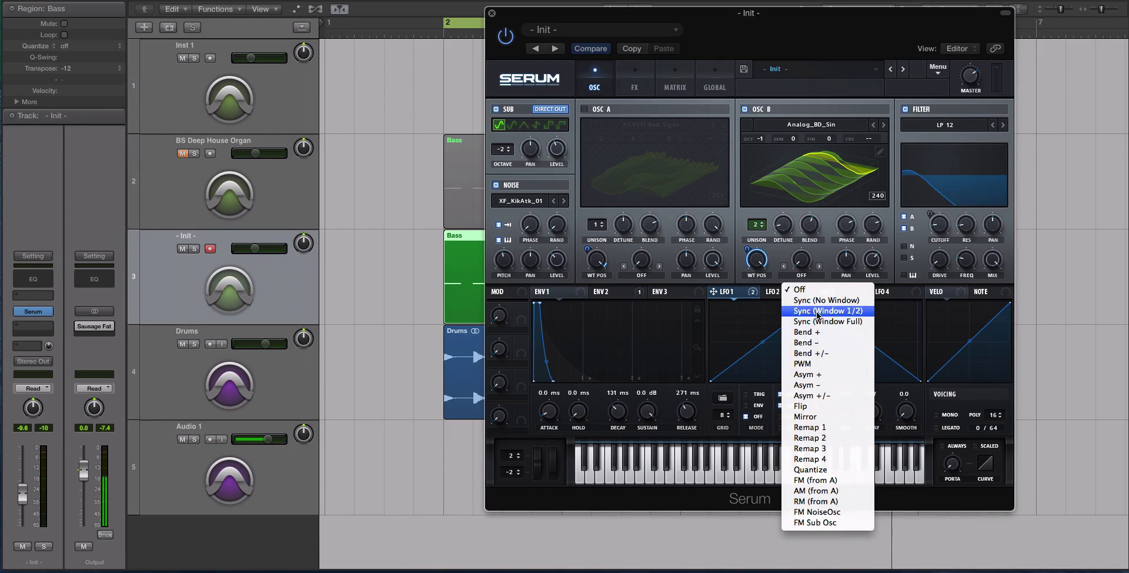
{"action": "left_click", "coordinate": [834, 374]}
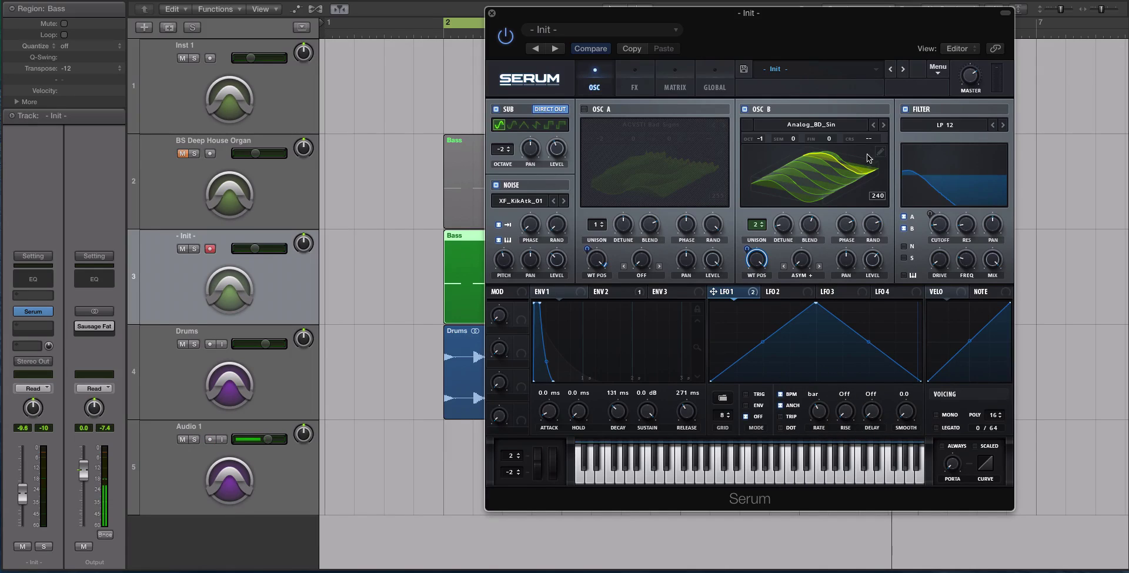
{"action": "left_click", "coordinate": [849, 190]}
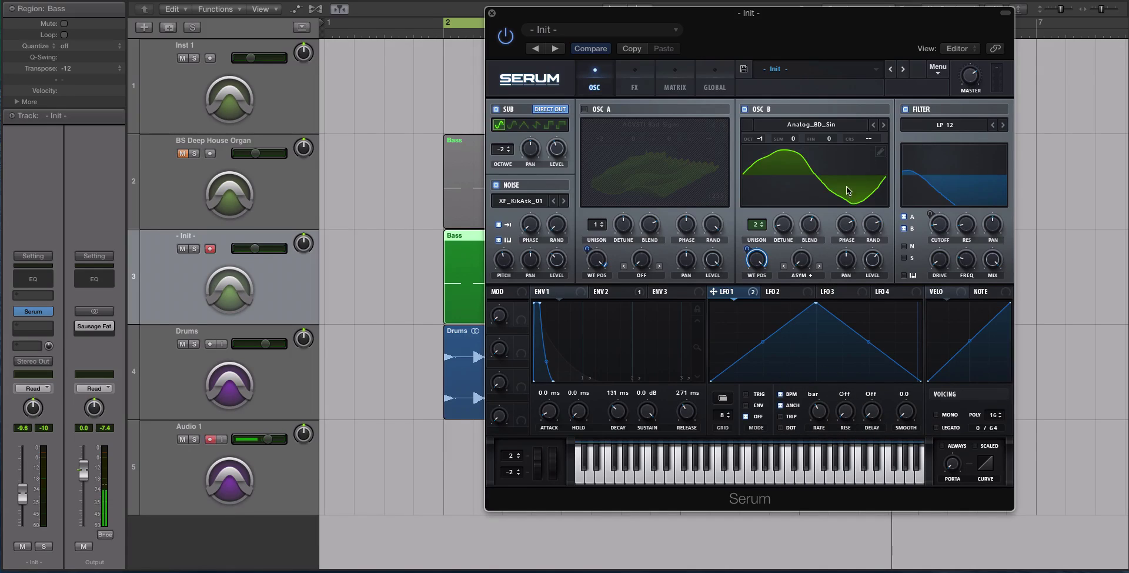
{"action": "mouse_move", "coordinate": [800, 266]}
{"action": "left_mouse_down"}
{"action": "mouse_move", "coordinate": [821, 194]}
{"action": "mouse_move", "coordinate": [814, 277]}
{"action": "left_mouse_up"}
- Try the Bend + warp mode on Osc B, then return it to Asym +
{"action": "left_click", "coordinate": [802, 275]}
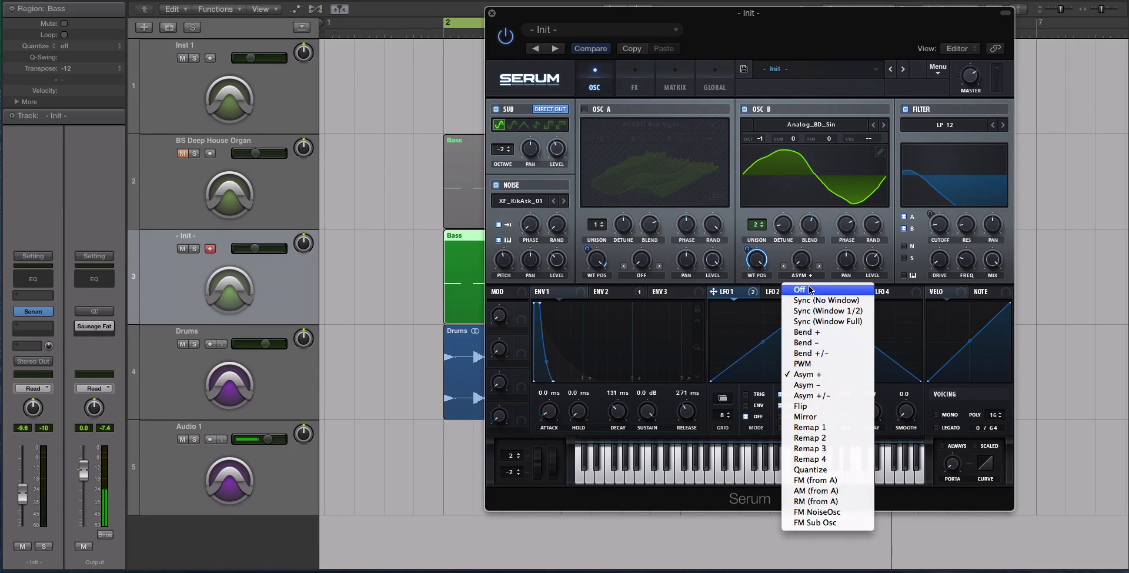
{"action": "left_click", "coordinate": [806, 331]}
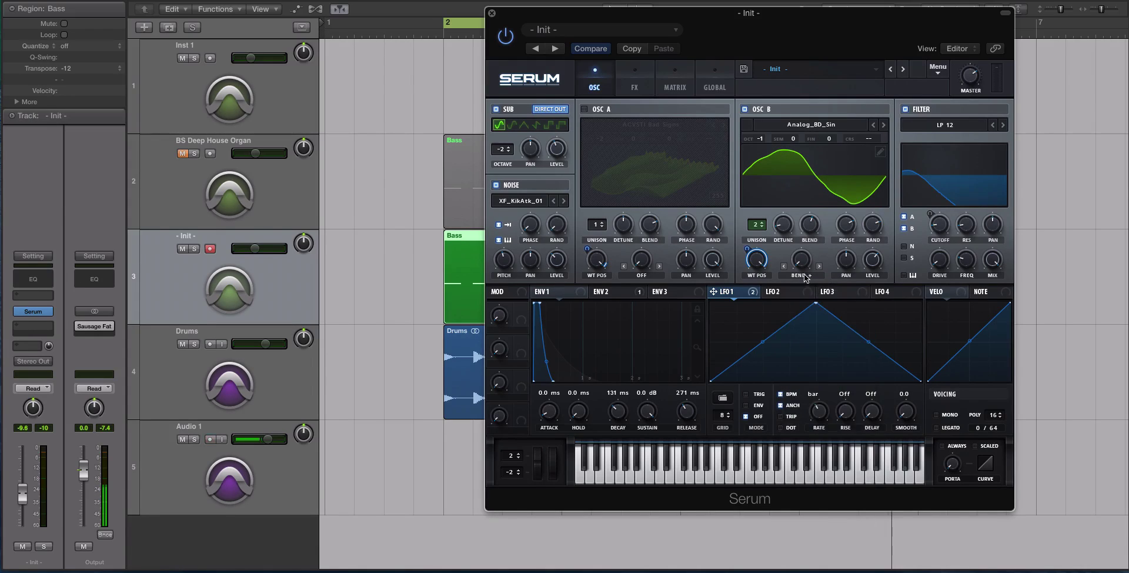
{"action": "left_click_drag", "start_coordinate": [806, 277], "coordinate": [832, 304]}
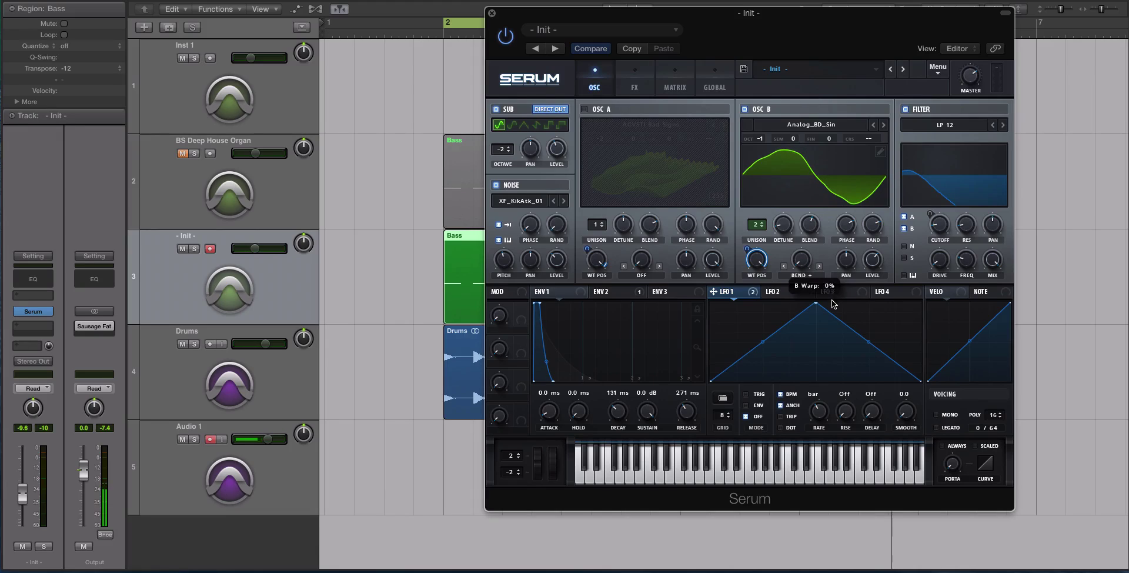
{"action": "left_click", "coordinate": [813, 276]}
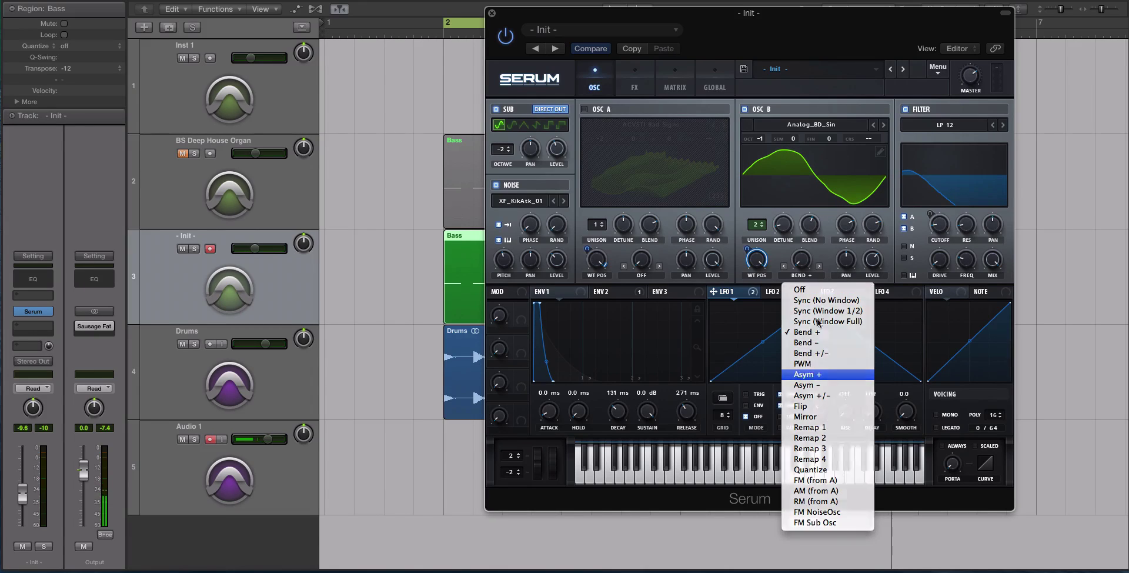
{"action": "left_click", "coordinate": [817, 374]}
- Apply a strong Asym + warp below 100% to Osc B, switch Osc A back on and audition the bass
{"action": "left_click_drag", "start_coordinate": [803, 263], "coordinate": [816, 129]}
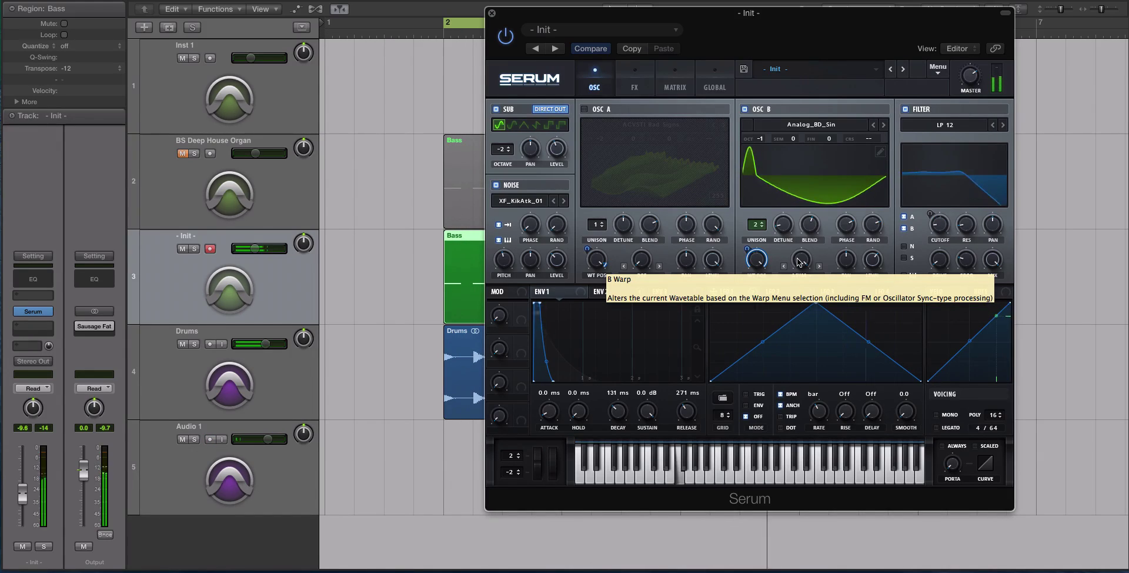
{"action": "left_click", "coordinate": [583, 109]}
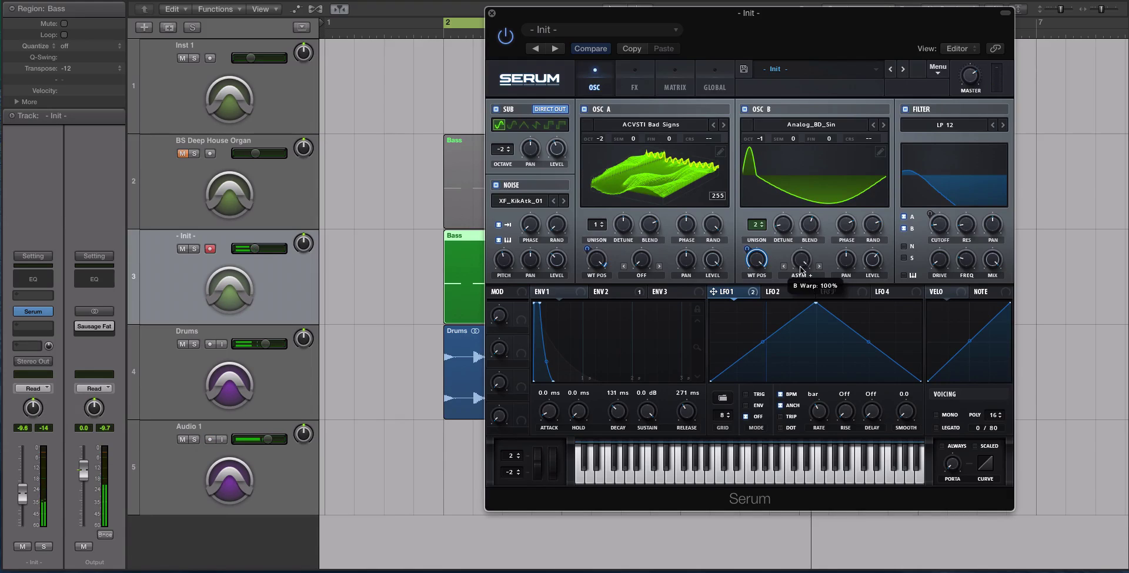
{"action": "left_click_drag", "start_coordinate": [804, 259], "coordinate": [803, 162]}
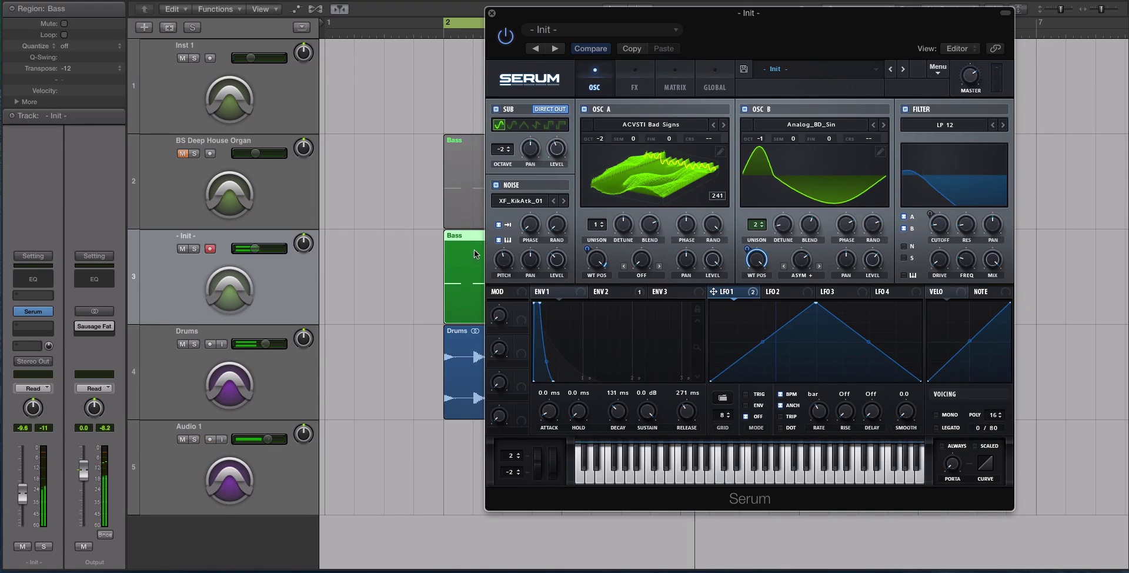
{"action": "key", "text": "space"}
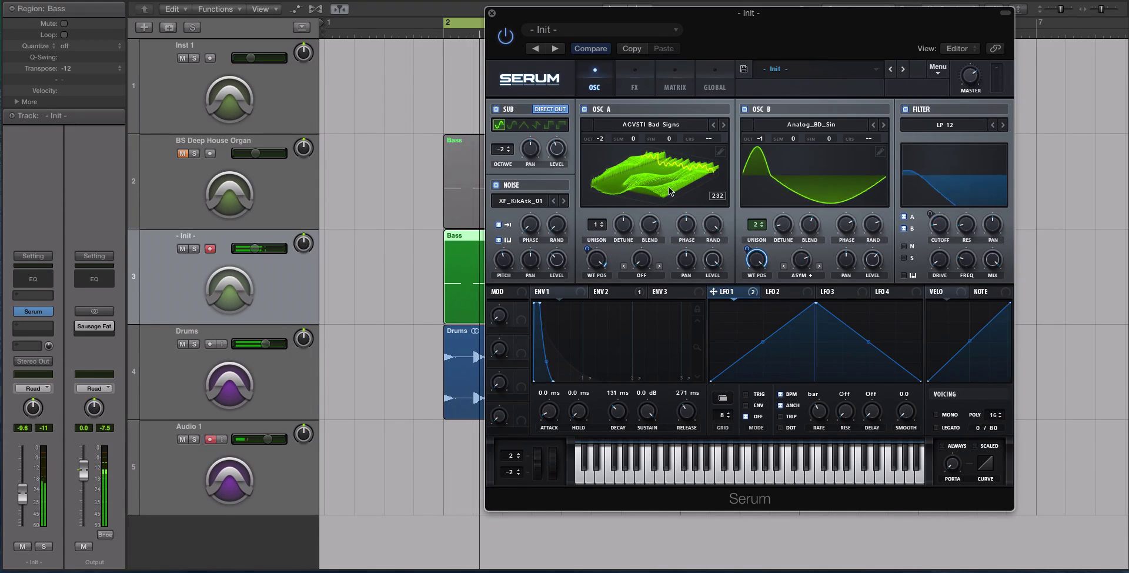
- Move the EQ directly ahead of the compressor in the effects chain and enable it
{"action": "left_click", "coordinate": [624, 83]}
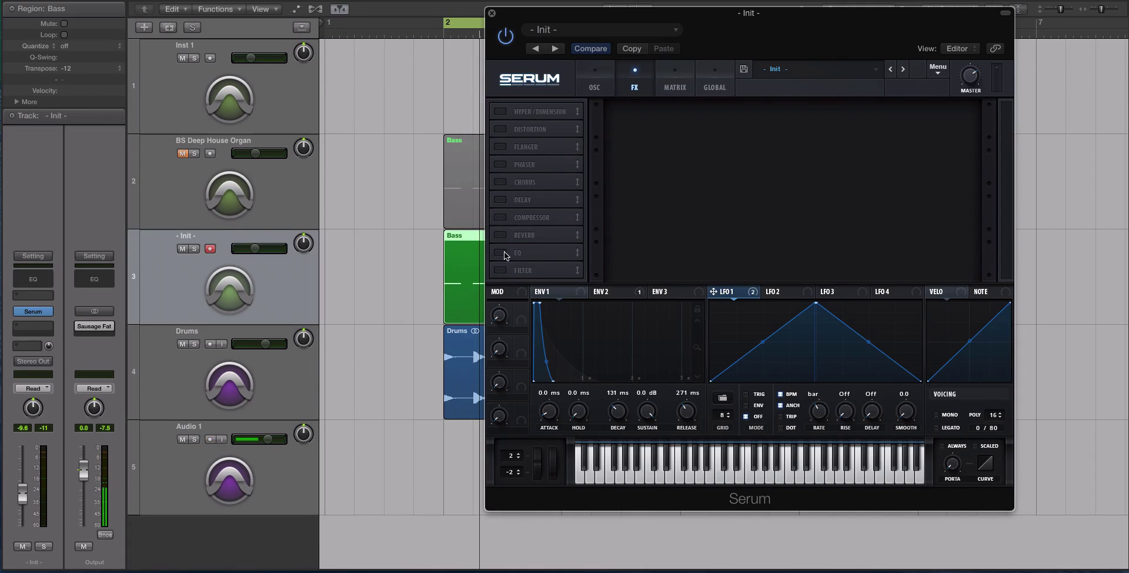
{"action": "left_click_drag", "start_coordinate": [519, 235], "coordinate": [519, 201]}
{"action": "left_click", "coordinate": [501, 217]}
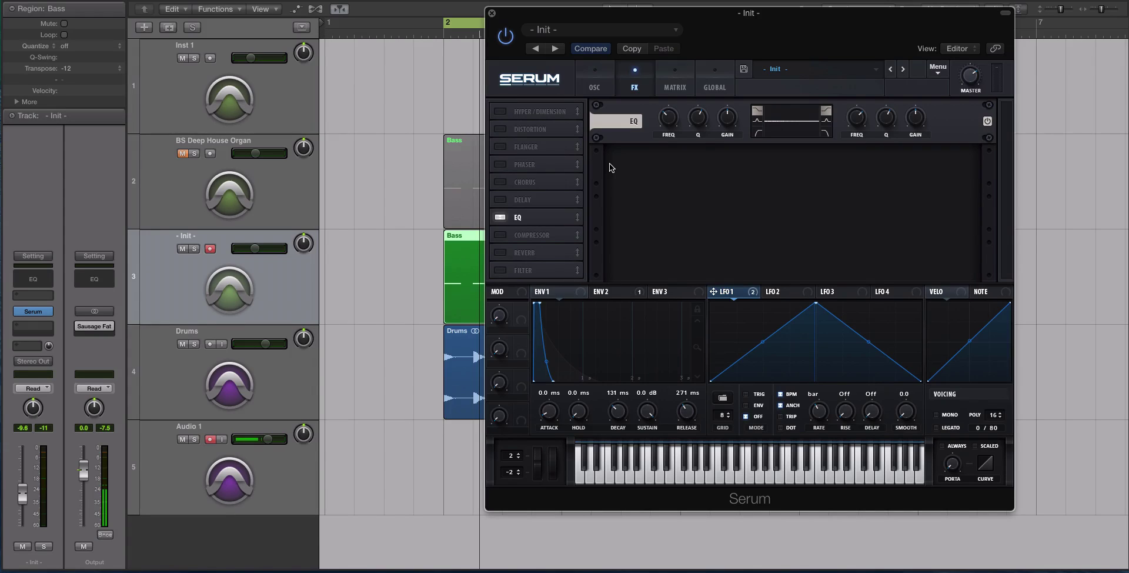
- Fine-tune the EQ while auditioning, adjusting the high band's Q and slightly raising its gain
{"action": "mouse_move", "coordinate": [673, 125]}
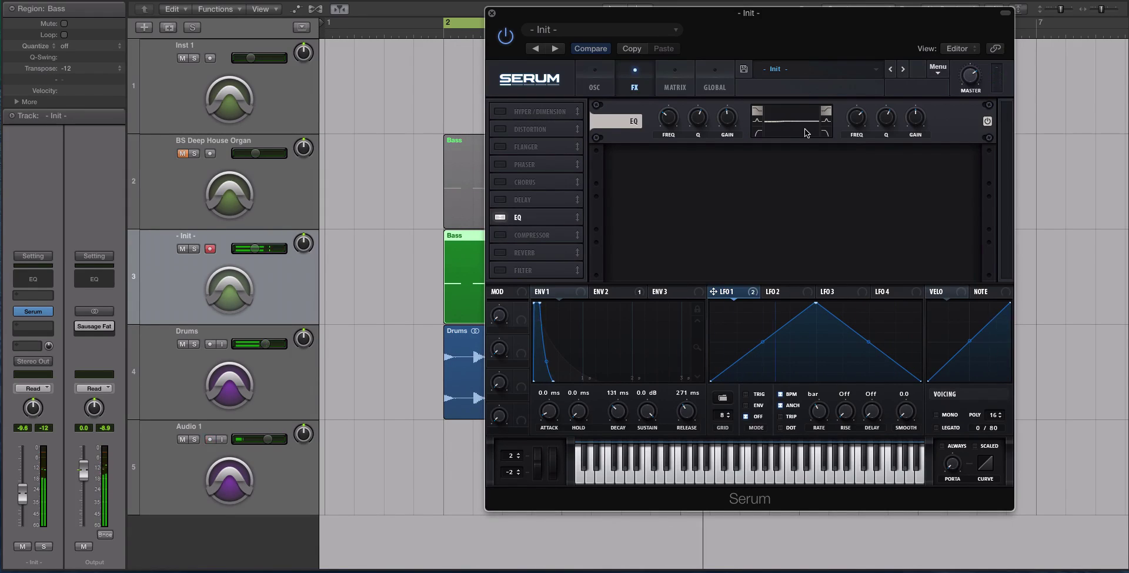
{"action": "left_click", "coordinate": [863, 123]}
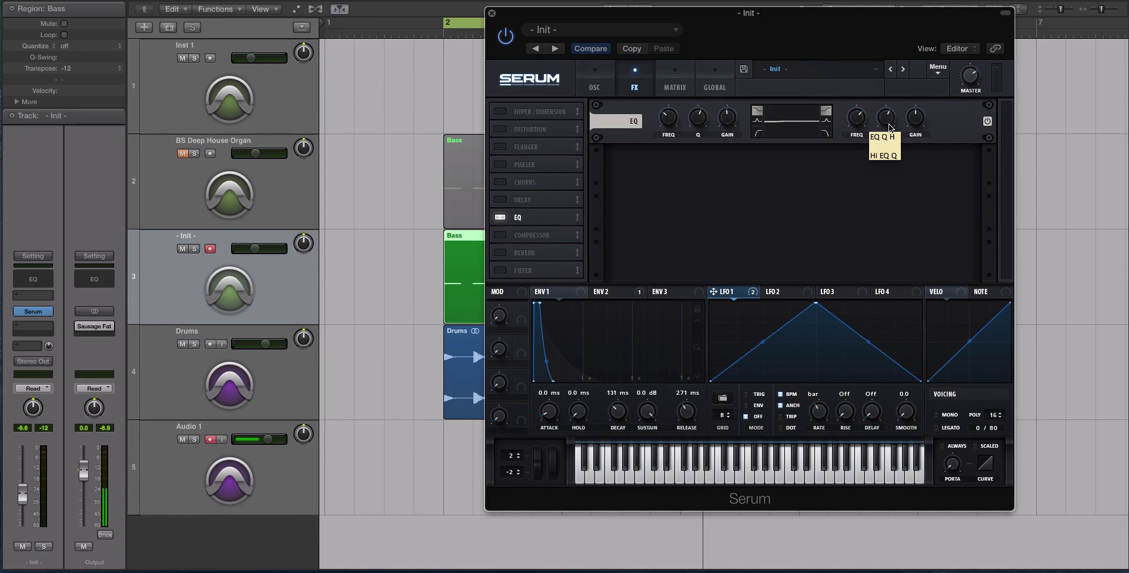
{"action": "left_click_drag", "start_coordinate": [887, 124], "coordinate": [861, 118]}
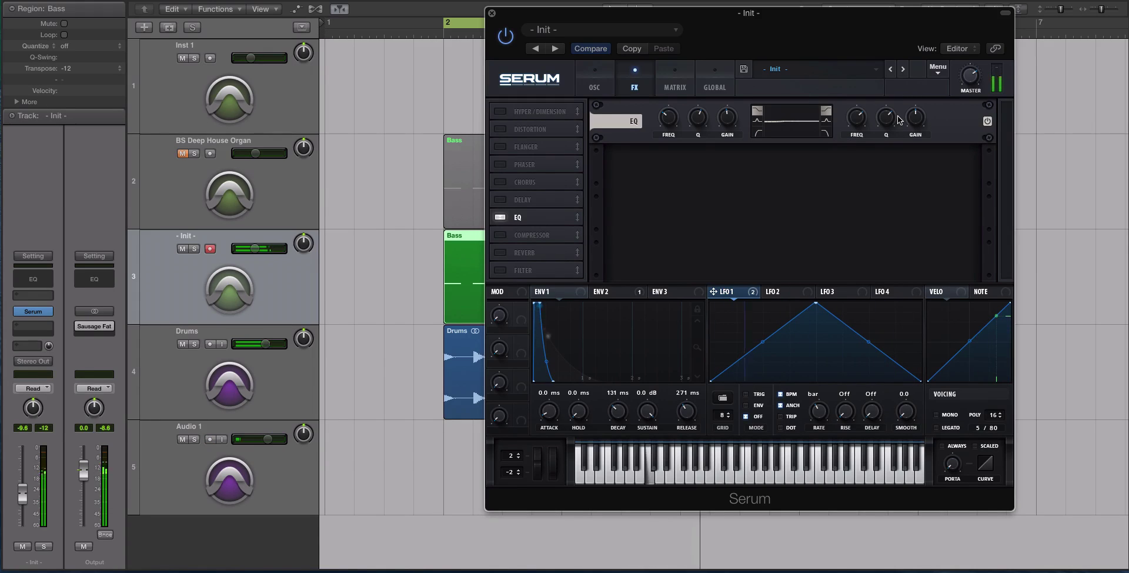
{"action": "left_click_drag", "start_coordinate": [915, 118], "coordinate": [917, 114]}
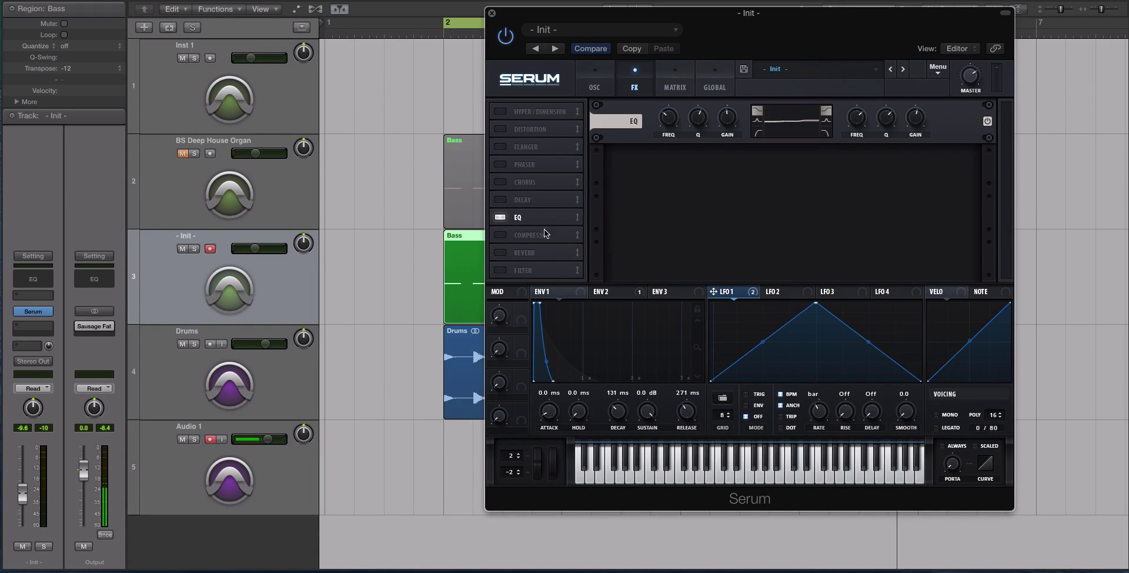
- Enable the compressor and, while auditioning the bass, set its attack to about 51 ms and fine-tune its release and gain
{"action": "left_click", "coordinate": [501, 235]}
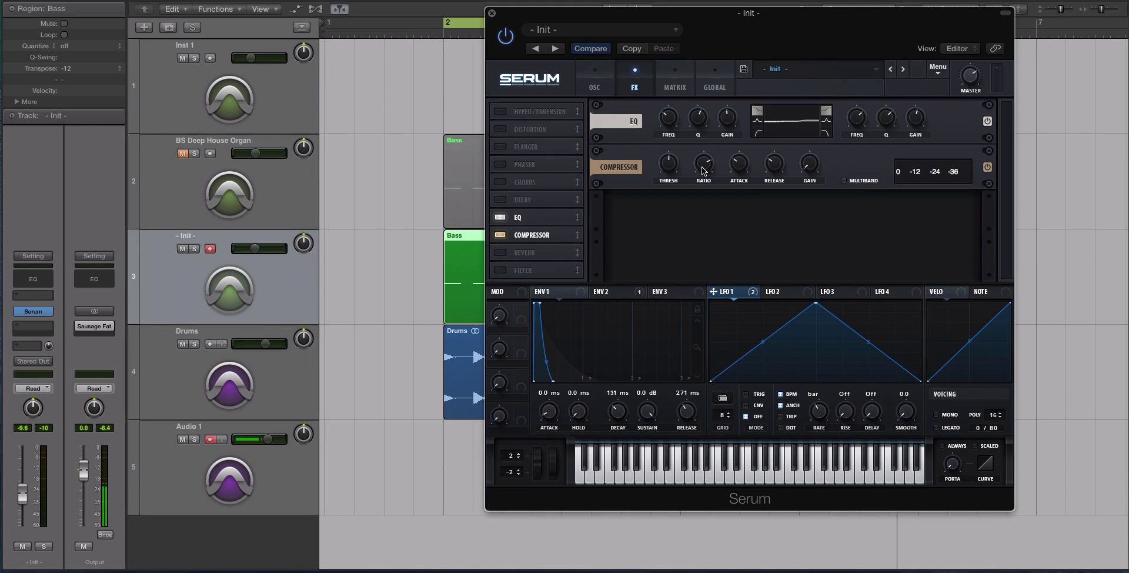
{"action": "key", "text": "space"}
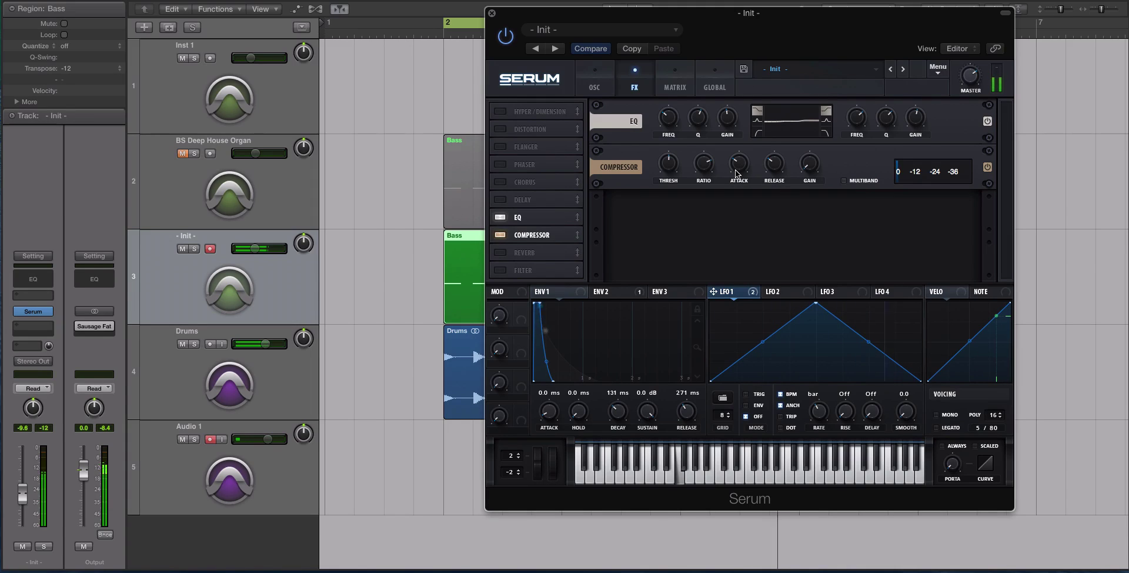
{"action": "mouse_move", "coordinate": [736, 174]}
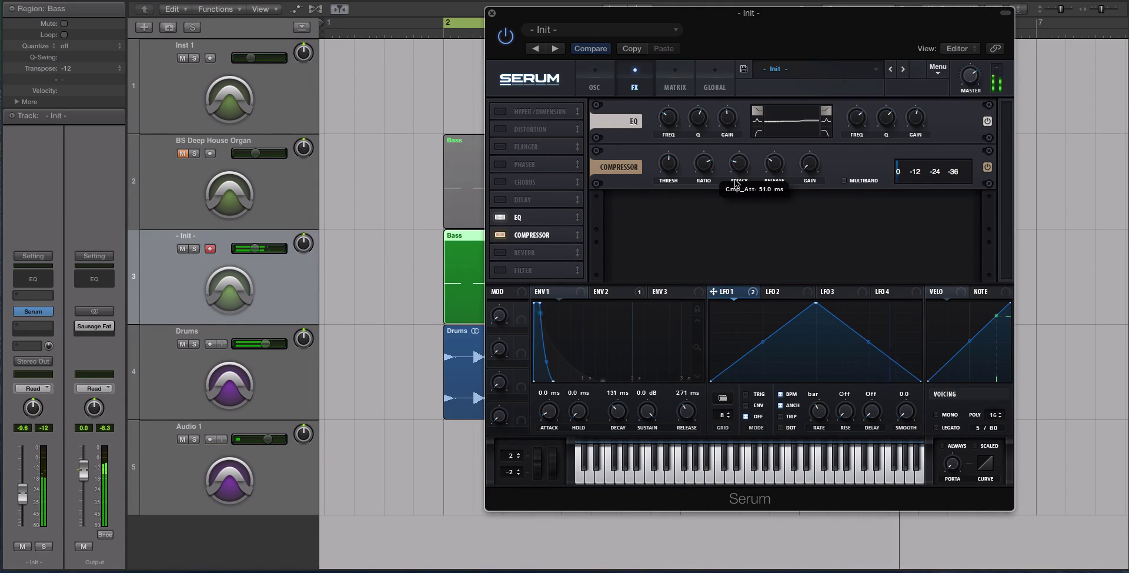
{"action": "mouse_move", "coordinate": [775, 171]}
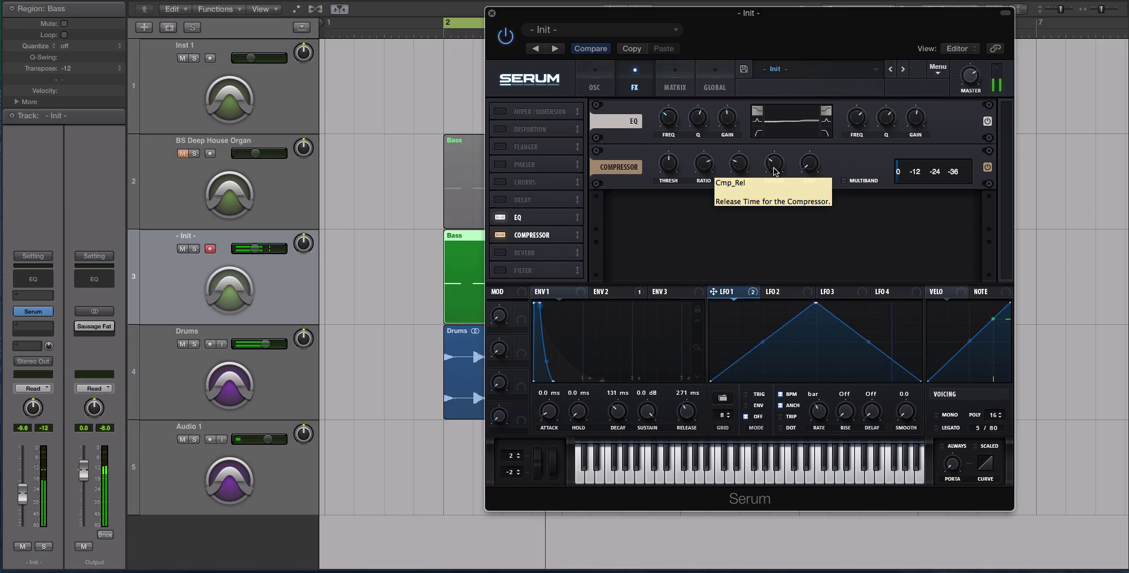
{"action": "scroll", "coordinate": [774, 172], "scroll_direction": "down", "scroll_amount": 2}
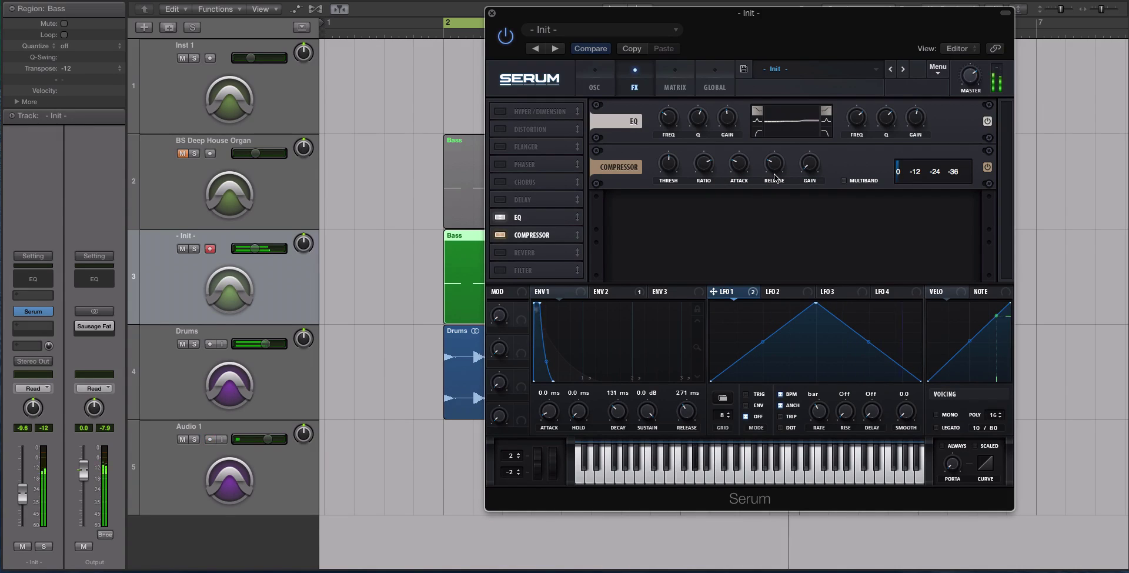
{"action": "mouse_move", "coordinate": [810, 155]}
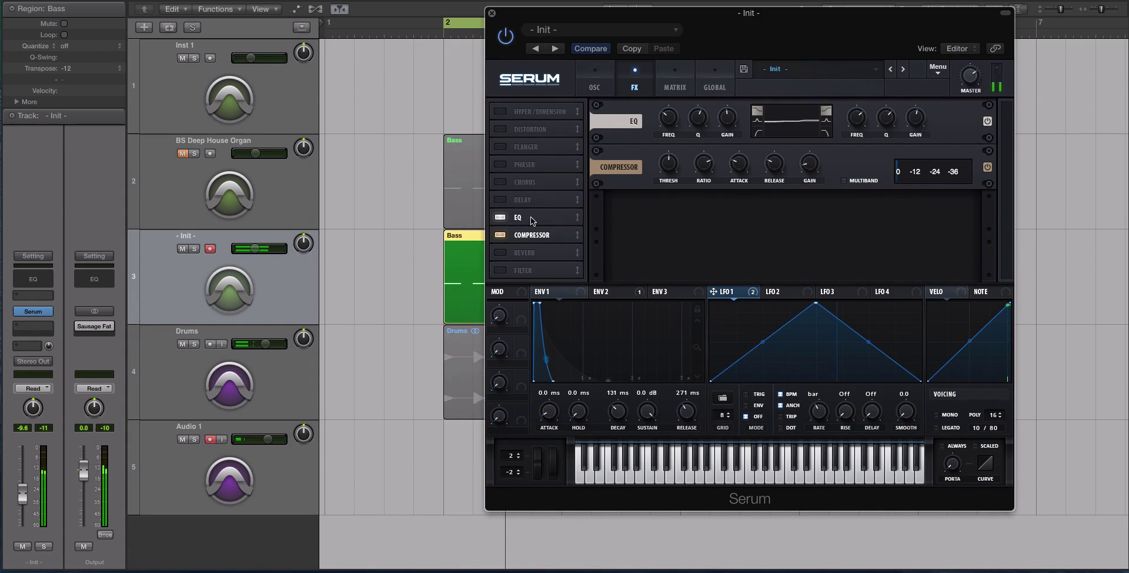
- Enable the reverb after the compressor, lower its mix and audition the bass alongside the filter settings
{"action": "left_click", "coordinate": [501, 252]}
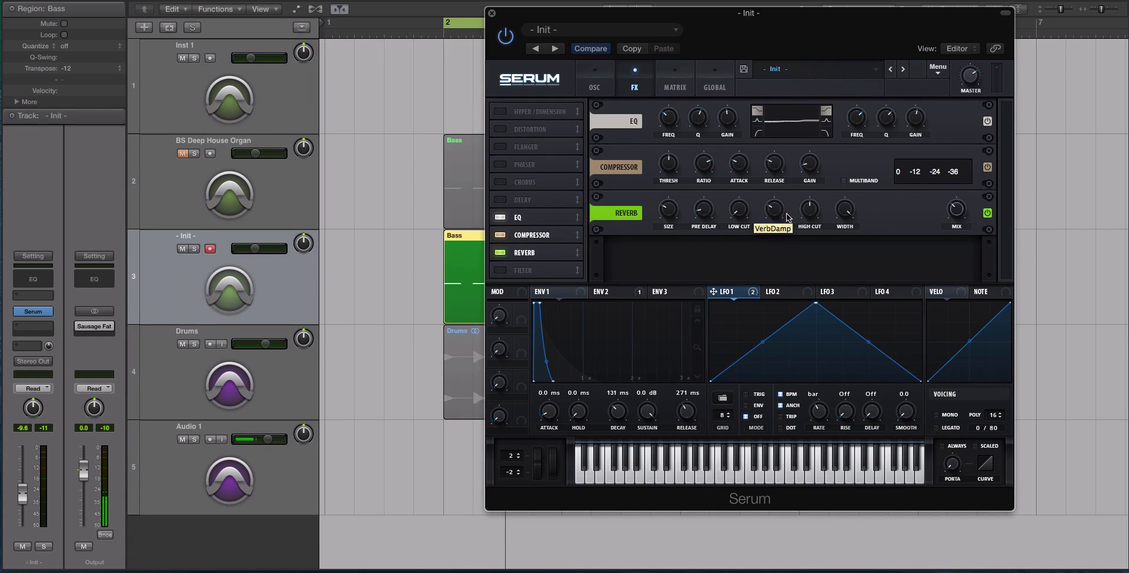
{"action": "key", "text": "space"}
{"action": "left_click_drag", "start_coordinate": [958, 222], "coordinate": [958, 240]}
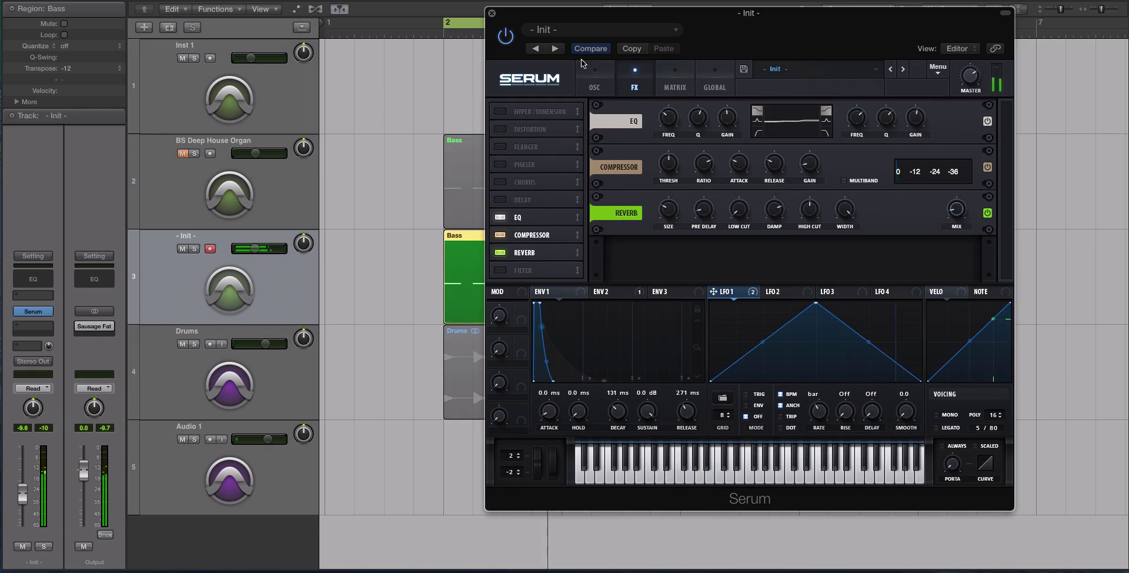
{"action": "left_click", "coordinate": [594, 79]}
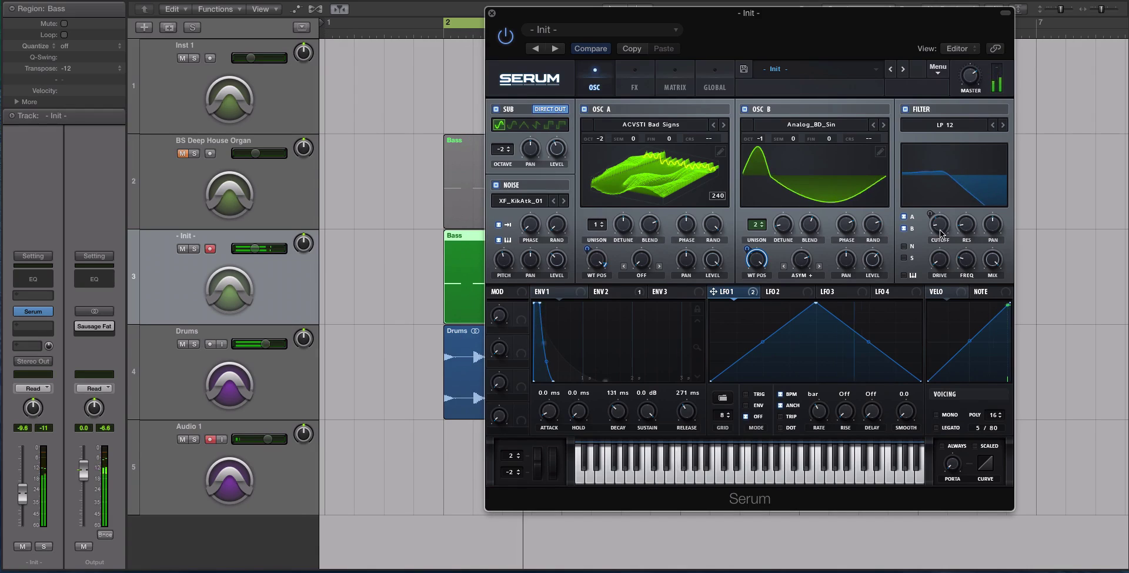
{"action": "left_click", "coordinate": [903, 247]}
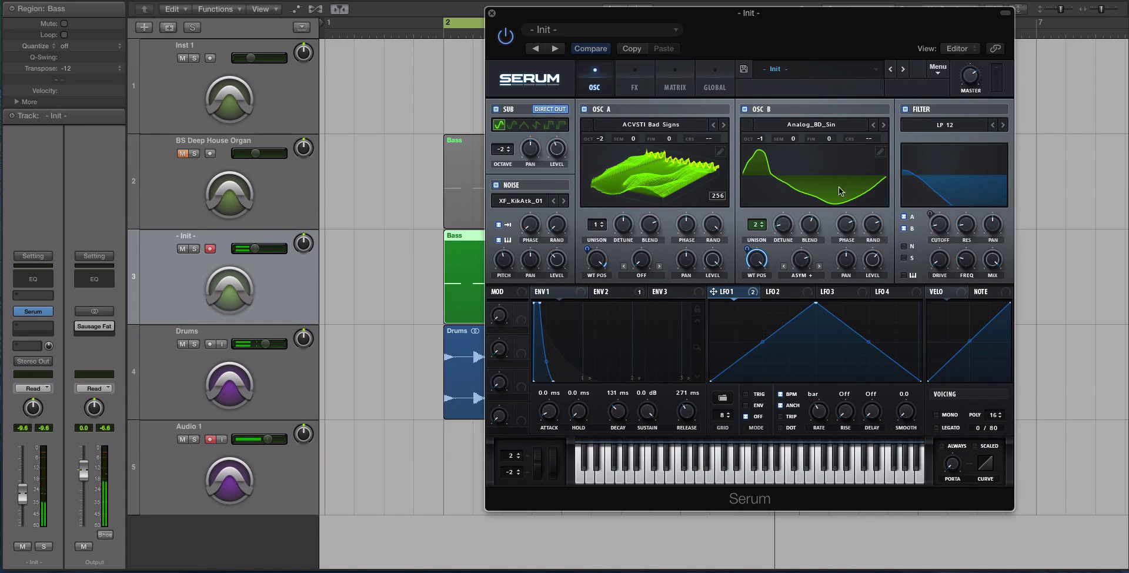
- Enable the distortion in the effects chain and set its type to Sin Fold
{"action": "left_click", "coordinate": [634, 87]}
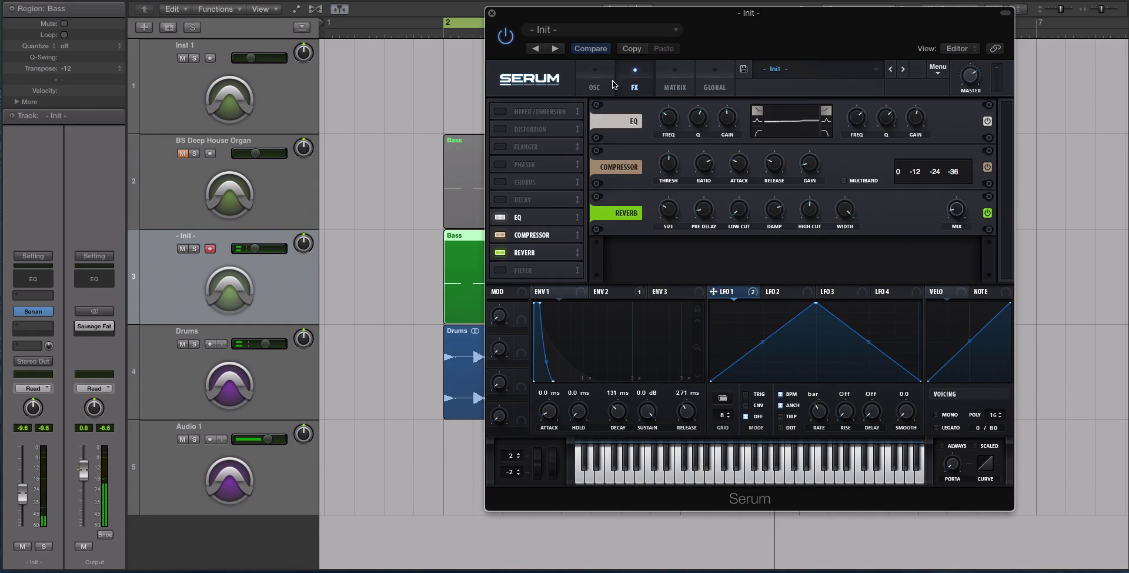
{"action": "left_click", "coordinate": [522, 129]}
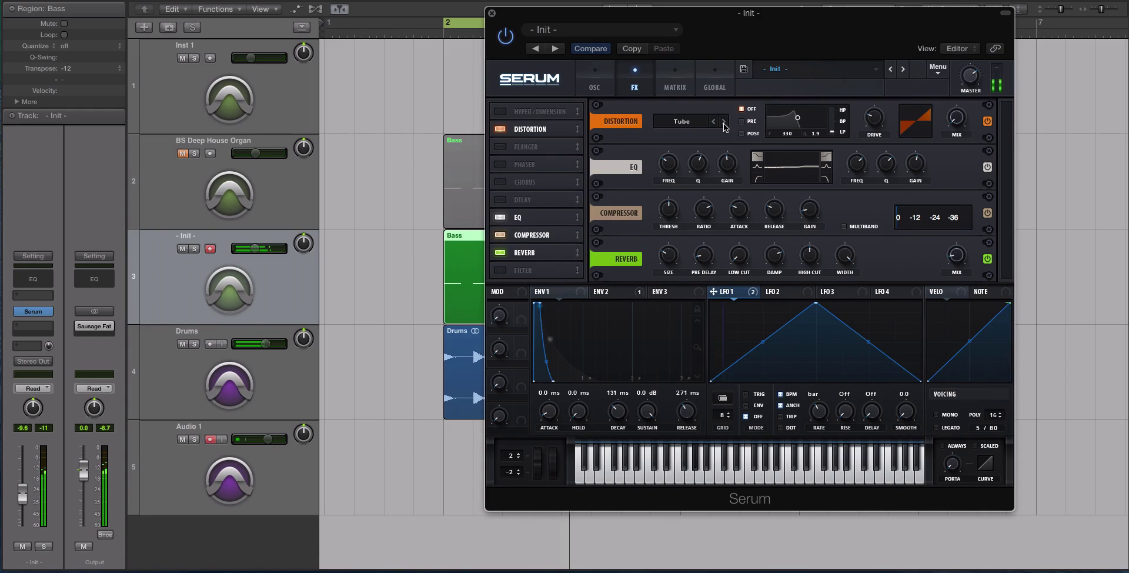
{"action": "left_click", "coordinate": [700, 120]}
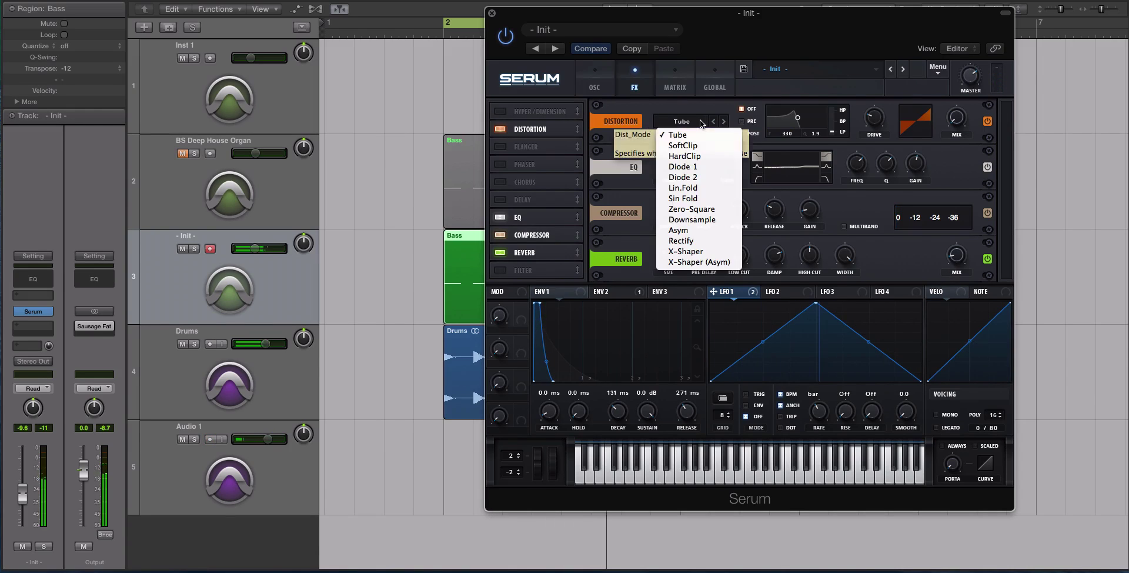
{"action": "left_click", "coordinate": [721, 198]}
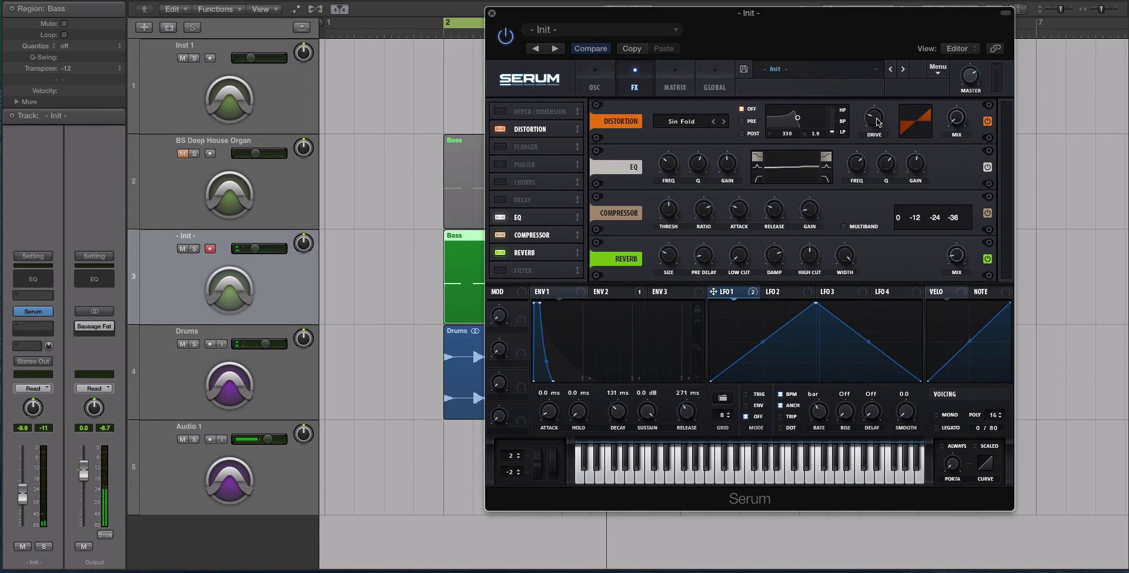
- While auditioning the soloed bass, set the distortion drive to about 63%, adjust its mix and lower the track volume
{"action": "key", "text": "space"}
{"action": "key", "text": "ctrl+s"}
{"action": "left_click_drag", "start_coordinate": [877, 122], "coordinate": [876, 158]}
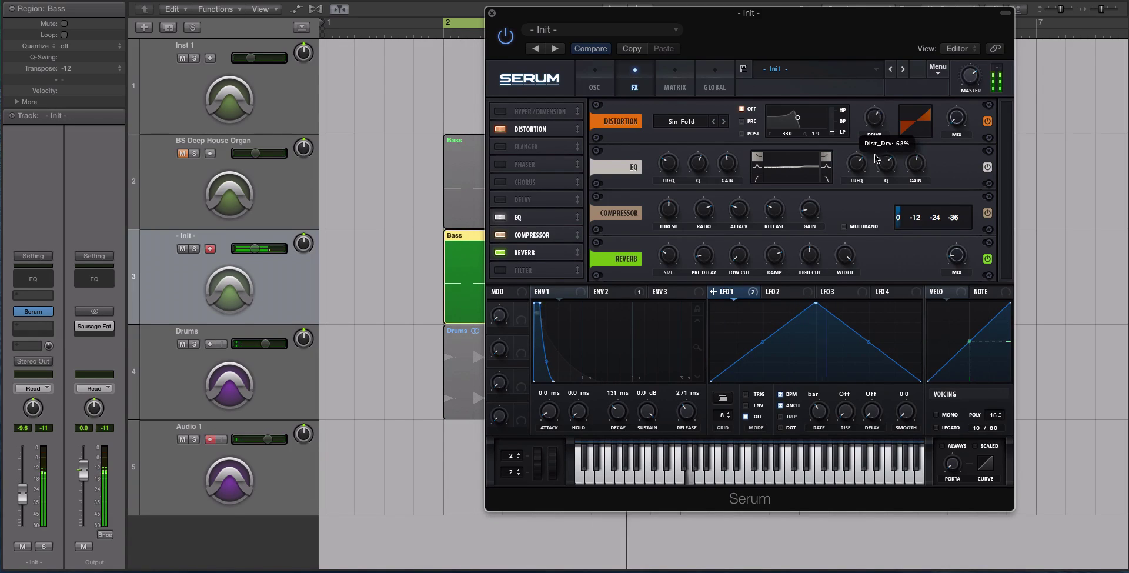
{"action": "left_click_drag", "start_coordinate": [255, 248], "coordinate": [245, 247]}
{"action": "mouse_move", "coordinate": [956, 119]}
{"action": "left_mouse_down"}
{"action": "mouse_move", "coordinate": [947, 34]}
{"action": "mouse_move", "coordinate": [961, 120]}
{"action": "mouse_move", "coordinate": [960, 109]}
{"action": "left_mouse_up"}
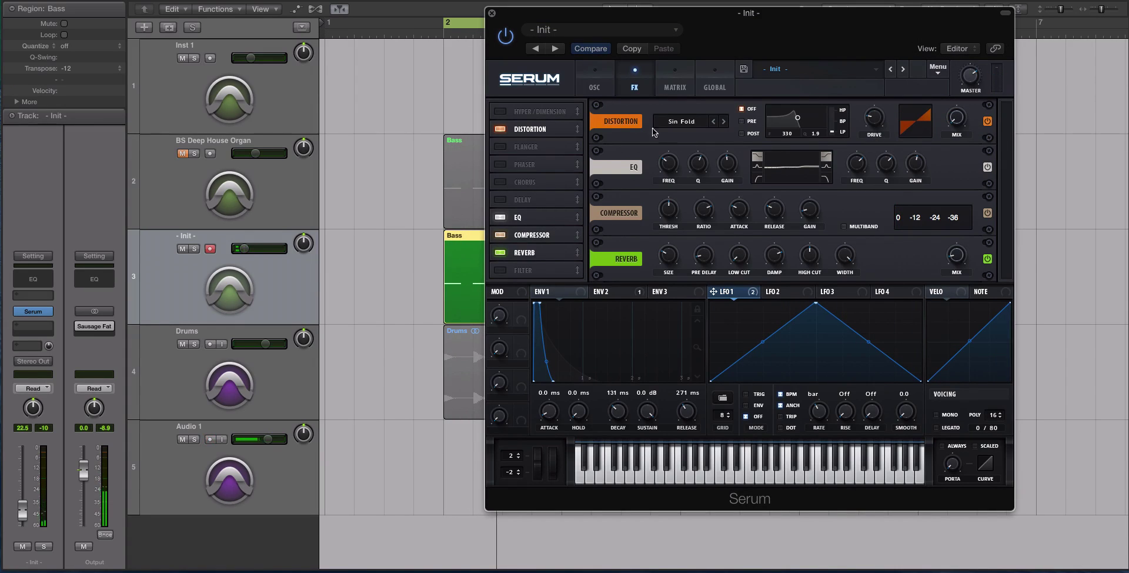
- Modulate the distortion mix with Env 2 and bring the Init track's volume back up to -9.0 dB
{"action": "mouse_move", "coordinate": [599, 294]}
{"action": "left_mouse_down"}
{"action": "mouse_move", "coordinate": [743, 249]}
{"action": "mouse_move", "coordinate": [941, 147]}
{"action": "mouse_move", "coordinate": [955, 125]}
{"action": "left_mouse_up"}
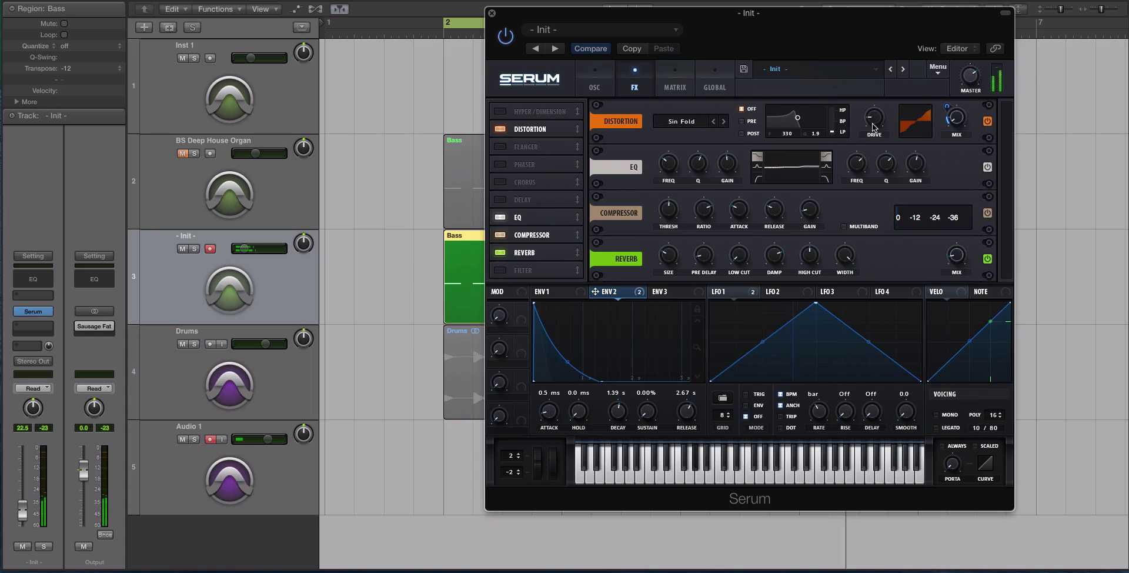
{"action": "left_click_drag", "start_coordinate": [243, 248], "coordinate": [256, 248]}
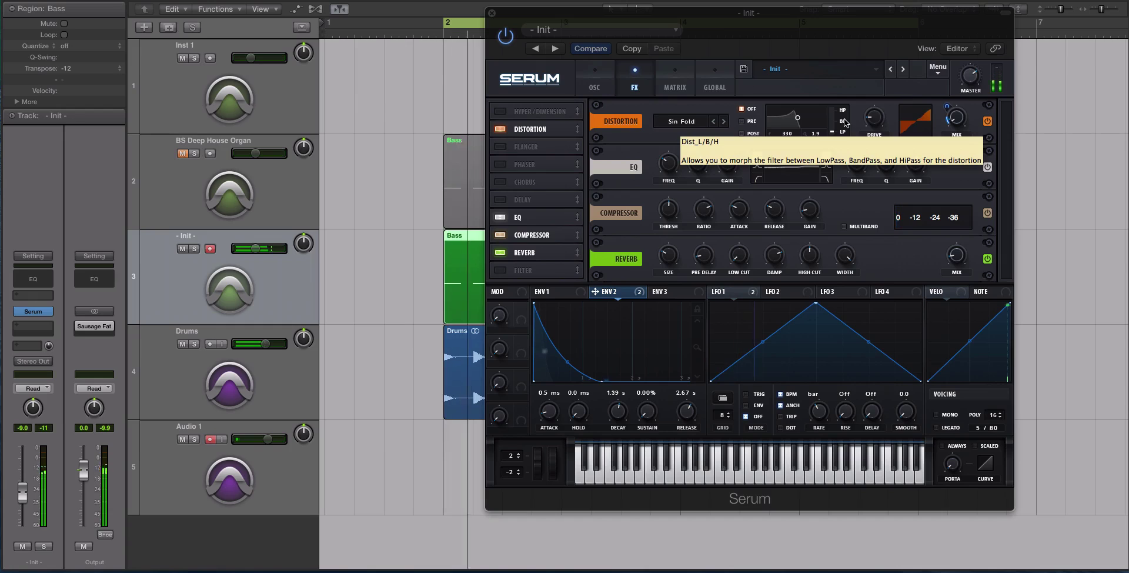
{"action": "mouse_move", "coordinate": [255, 248]}
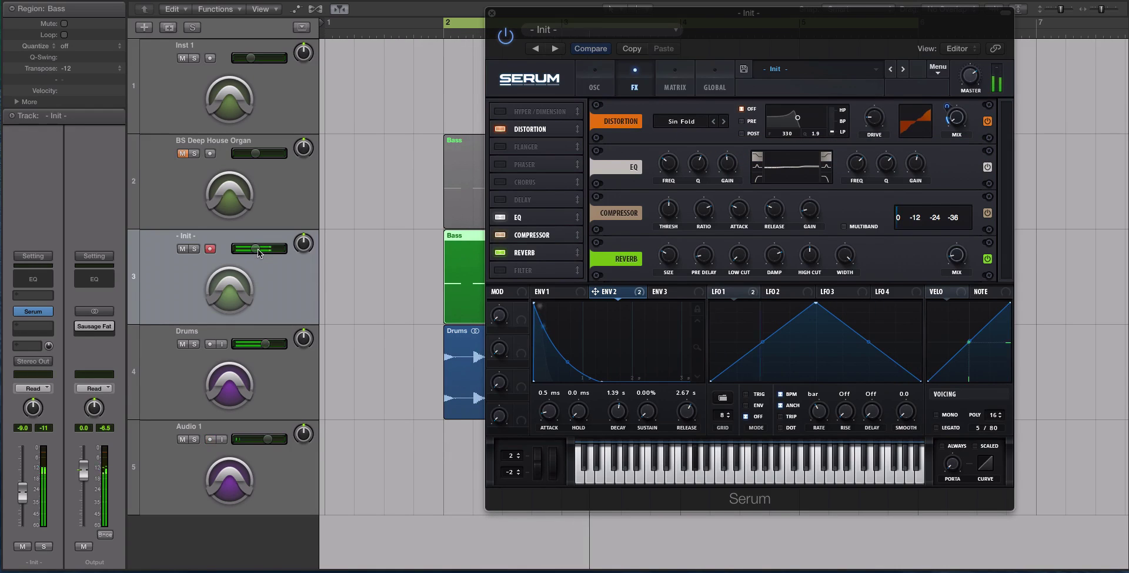
- Audition the bass with the drums while checking the filter's cutoff modulation and source routing
{"action": "left_click", "coordinate": [592, 81]}
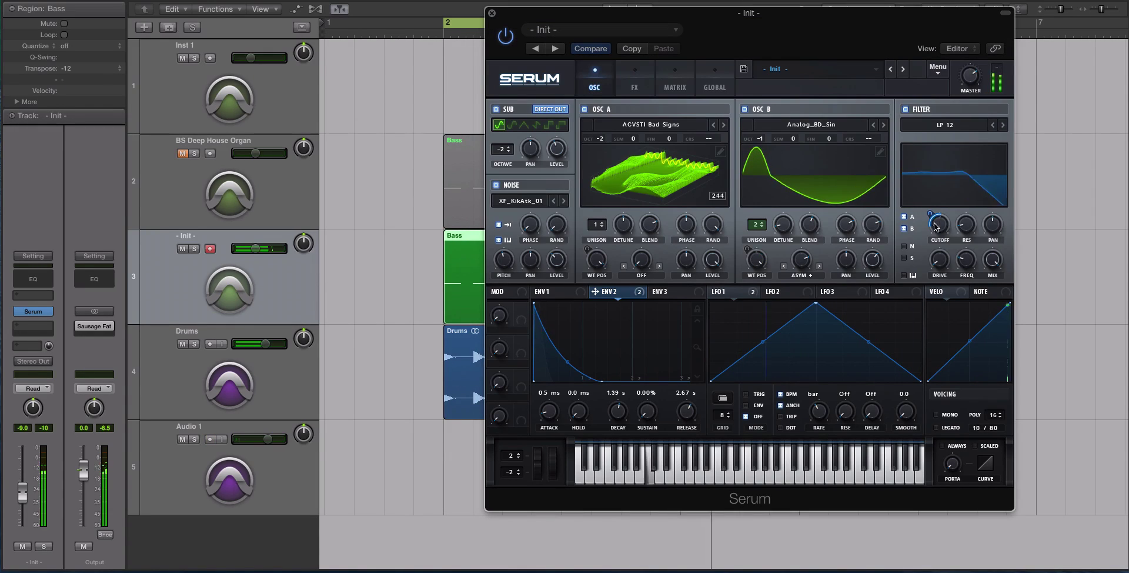
{"action": "mouse_move", "coordinate": [948, 229]}
{"action": "mouse_move", "coordinate": [971, 253]}
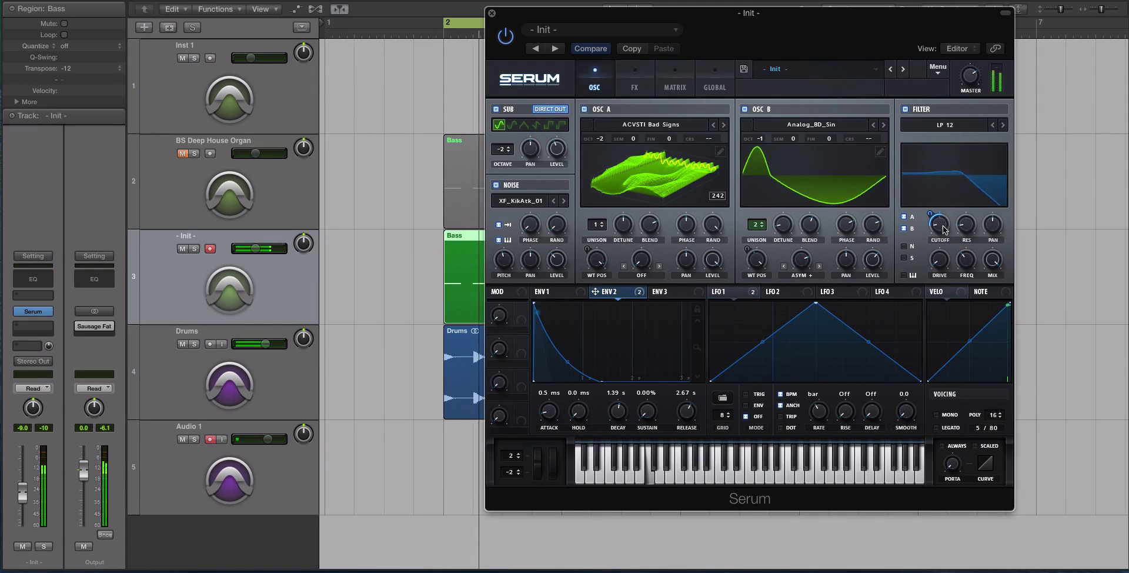
{"action": "left_click", "coordinate": [906, 247]}
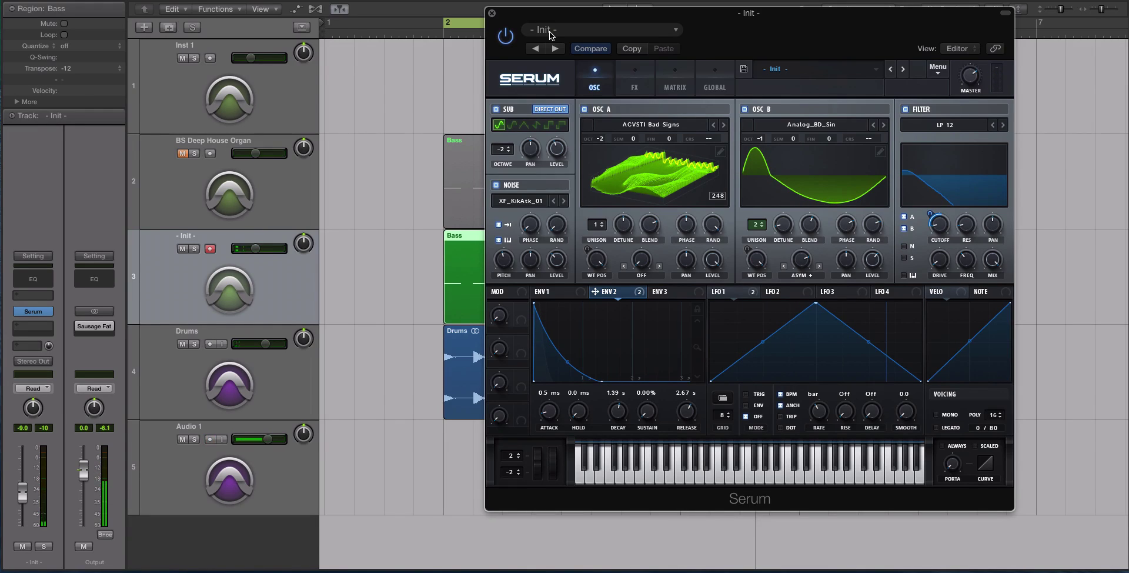
- Review the patch's effects and oscillators, switching Osc B off and back on and checking Osc A's wavetable position modulation
{"action": "left_click_drag", "start_coordinate": [517, 13], "coordinate": [454, 21]}
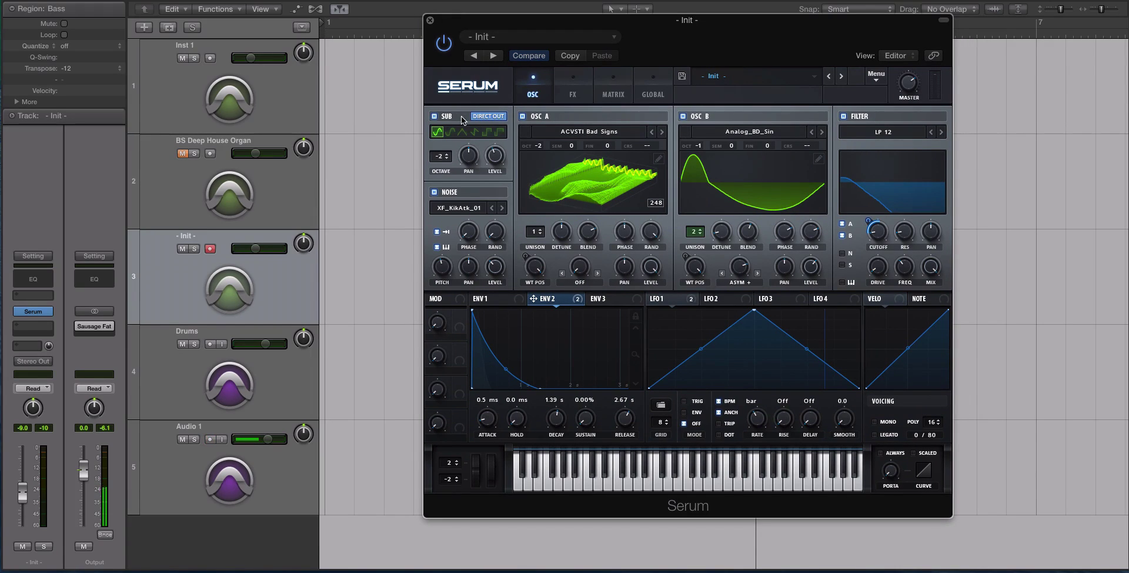
{"action": "left_click", "coordinate": [571, 89]}
{"action": "left_click", "coordinate": [535, 79]}
{"action": "left_click", "coordinate": [683, 115]}
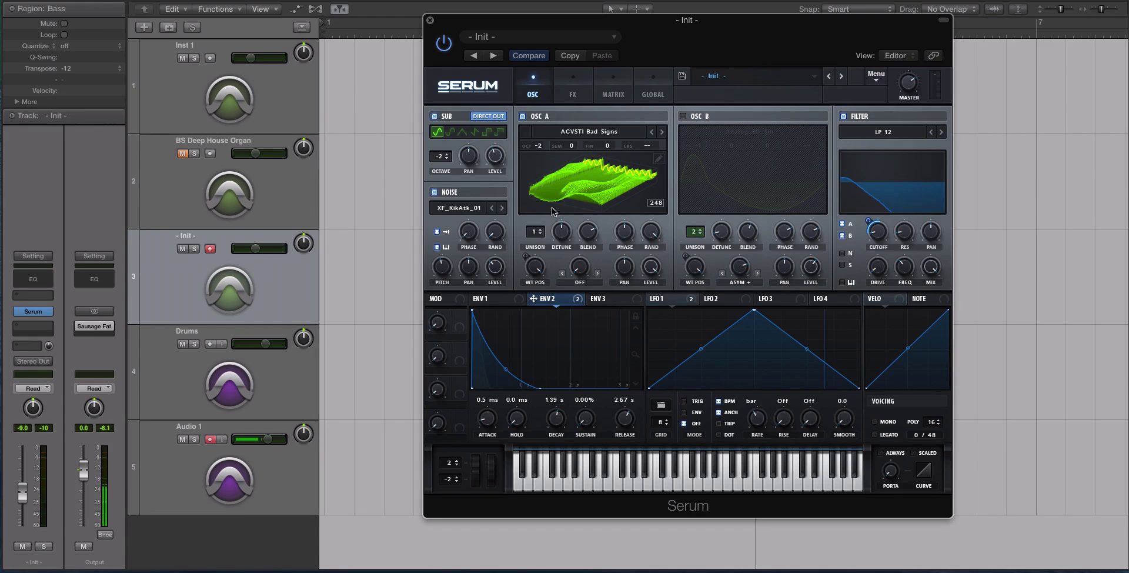
{"action": "left_click", "coordinate": [683, 116]}
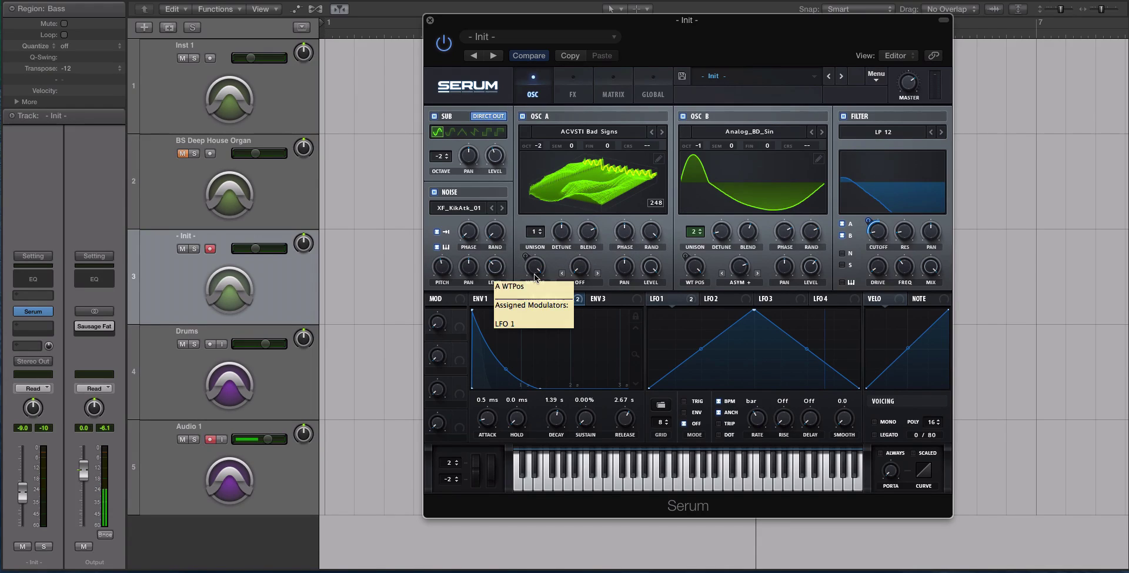